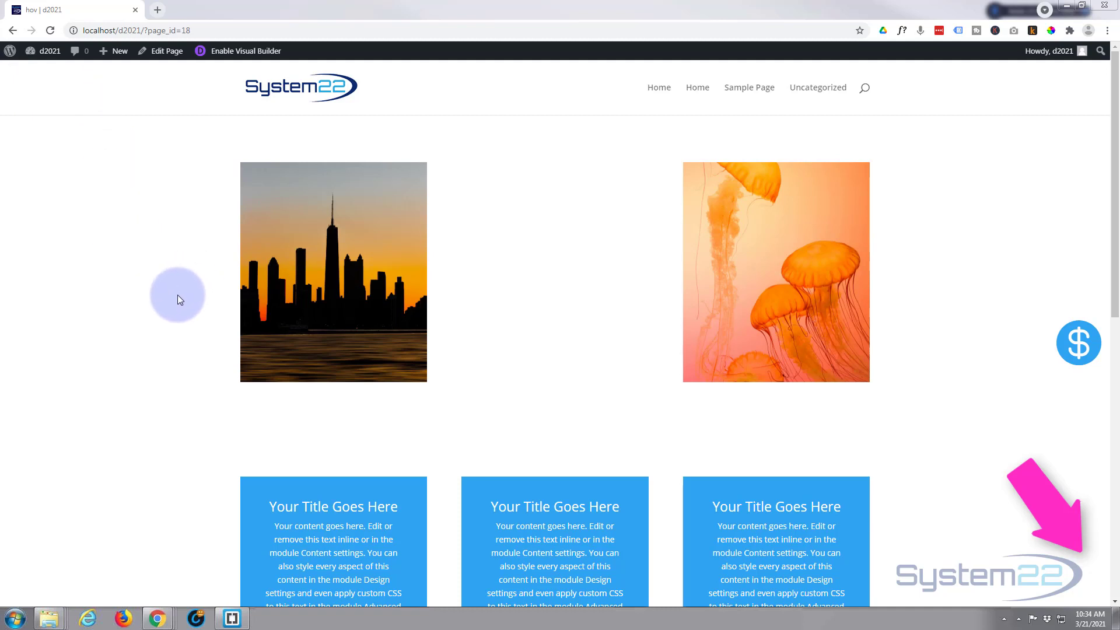
Enable the Visual Builder for the page, then open and close the dollar-icon blurb's settings without making changes
{"action": "mouse_move", "coordinate": [311, 286]}
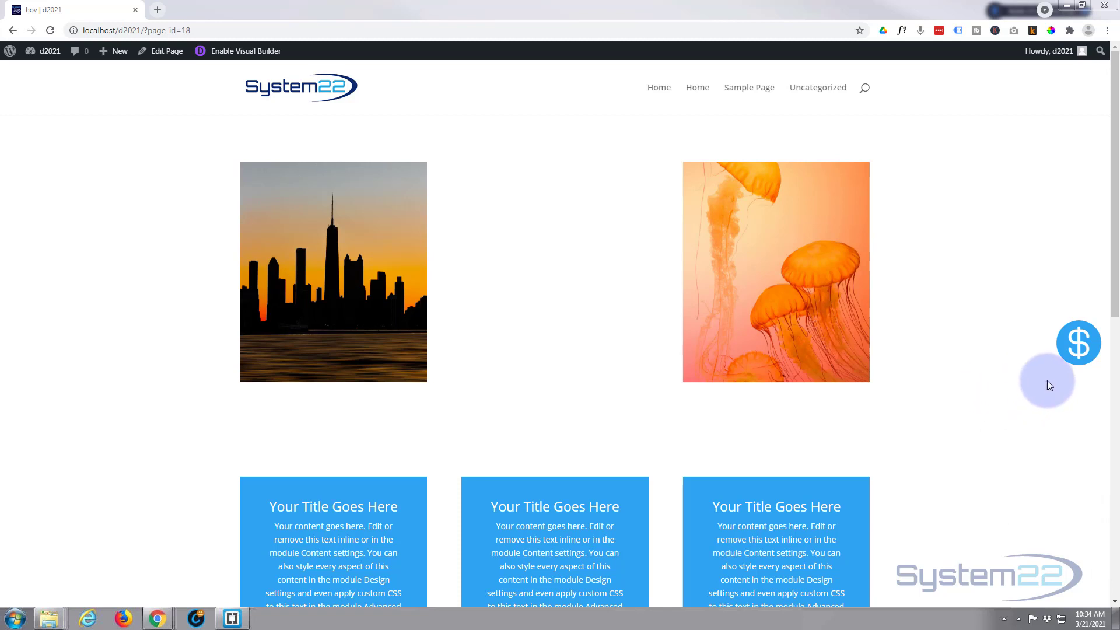
{"action": "mouse_move", "coordinate": [1066, 349]}
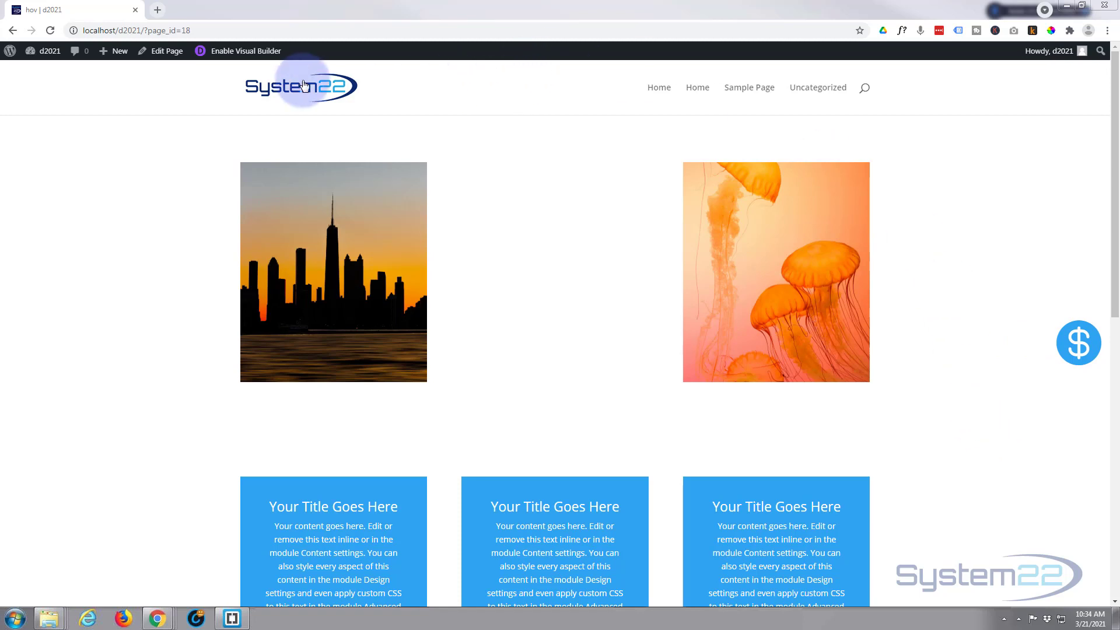
{"action": "left_click", "coordinate": [231, 52]}
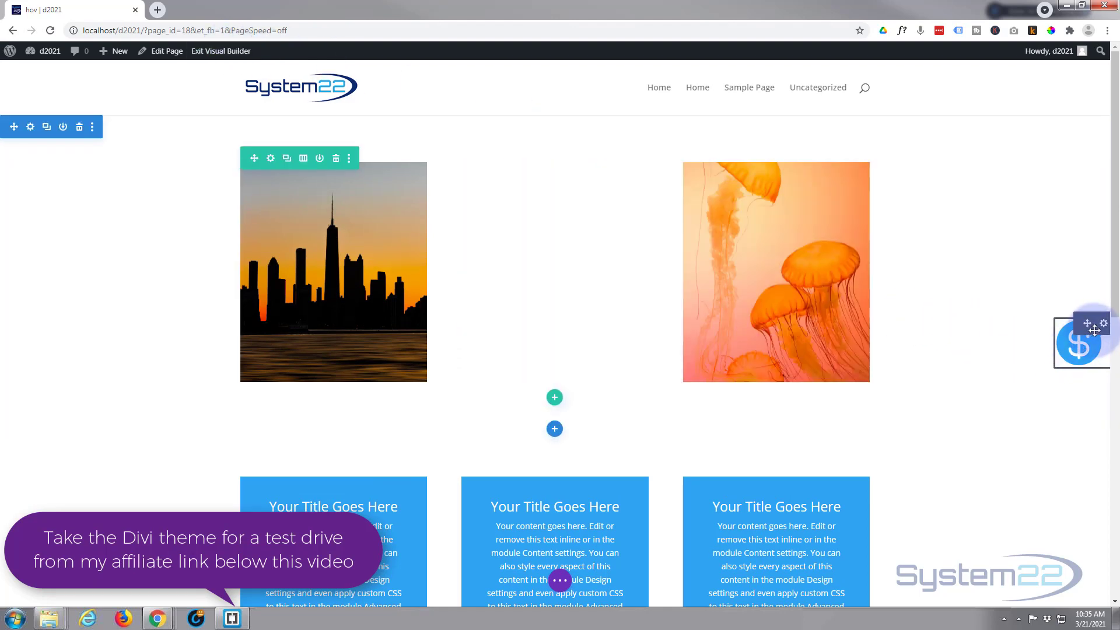
{"action": "left_click", "coordinate": [1096, 330]}
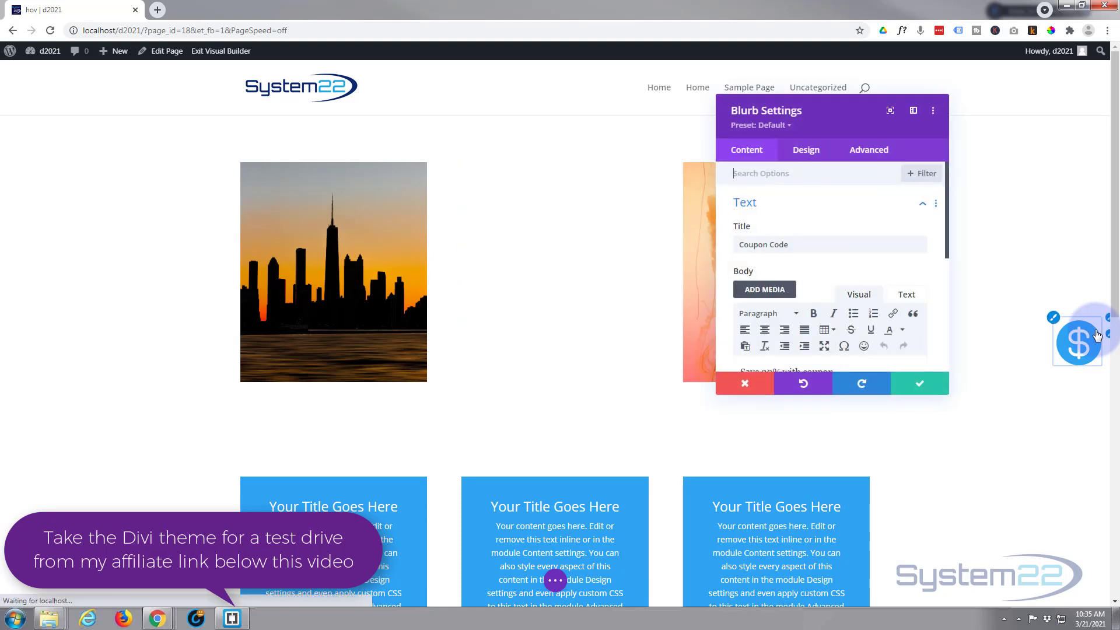
{"action": "left_click", "coordinate": [753, 386]}
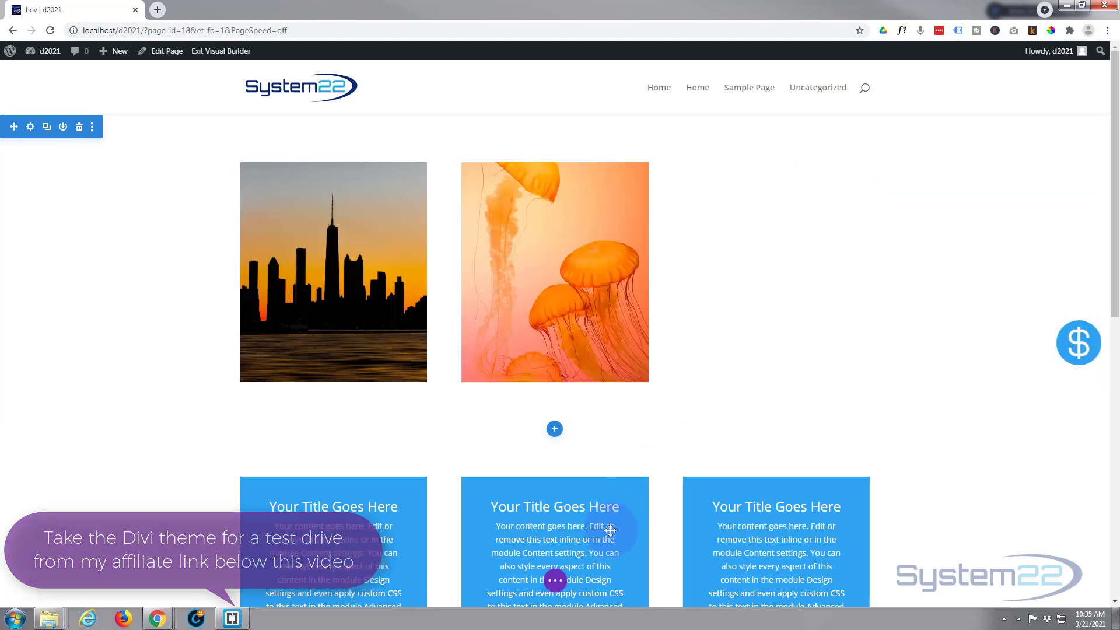
Delete the existing blurb from the first row's middle column in wireframe view, and return to desktop view
{"action": "left_click", "coordinate": [554, 580]}
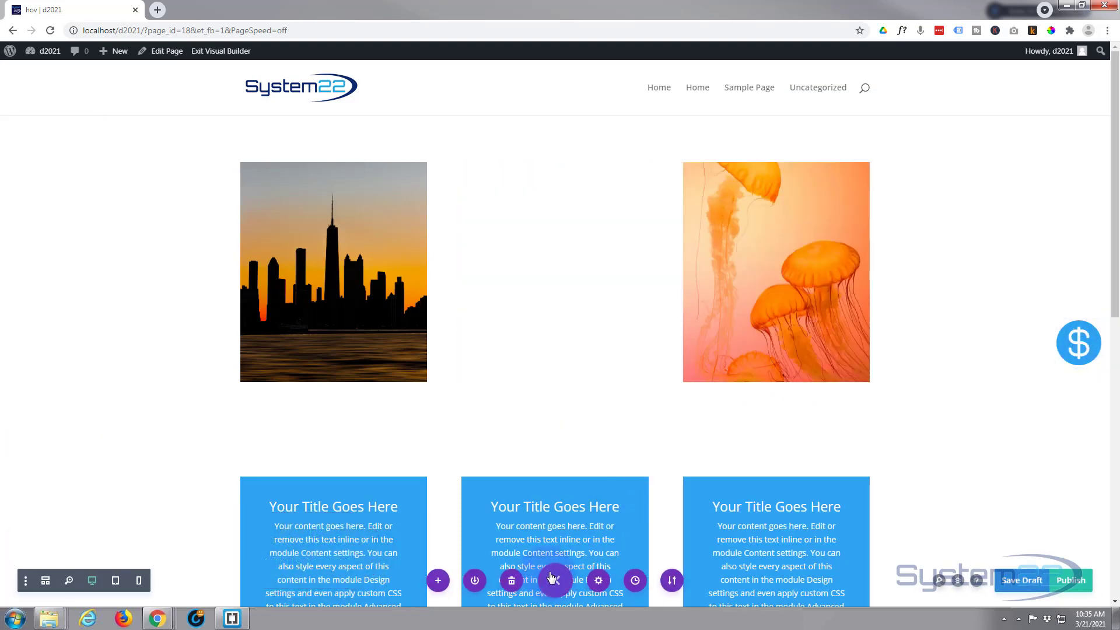
{"action": "left_click", "coordinate": [47, 582]}
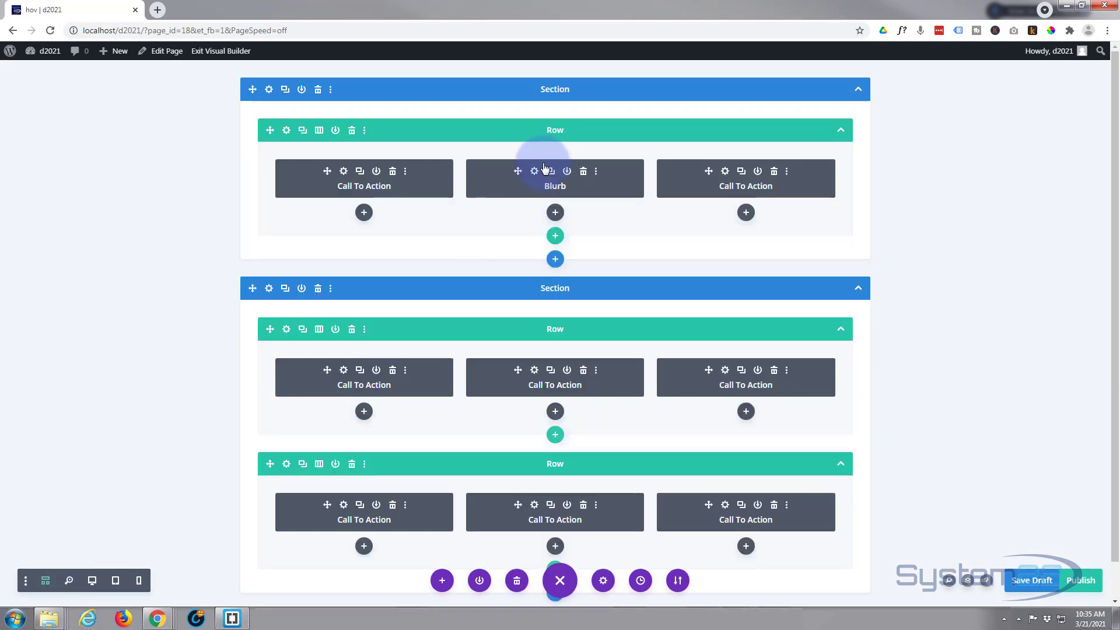
{"action": "left_click", "coordinate": [584, 172]}
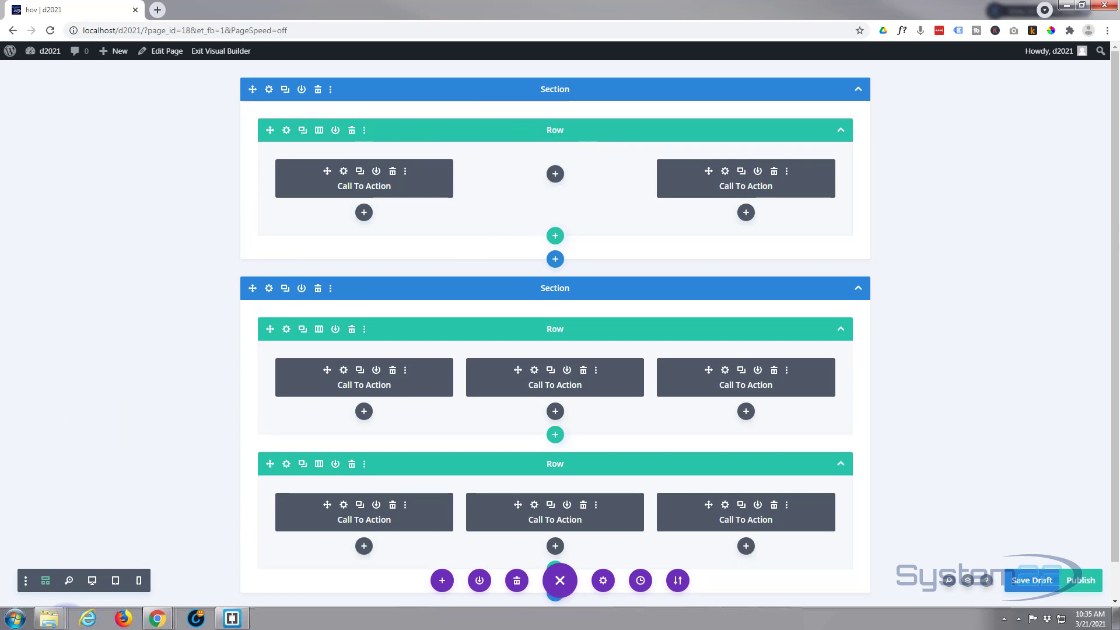
{"action": "left_click", "coordinate": [92, 581]}
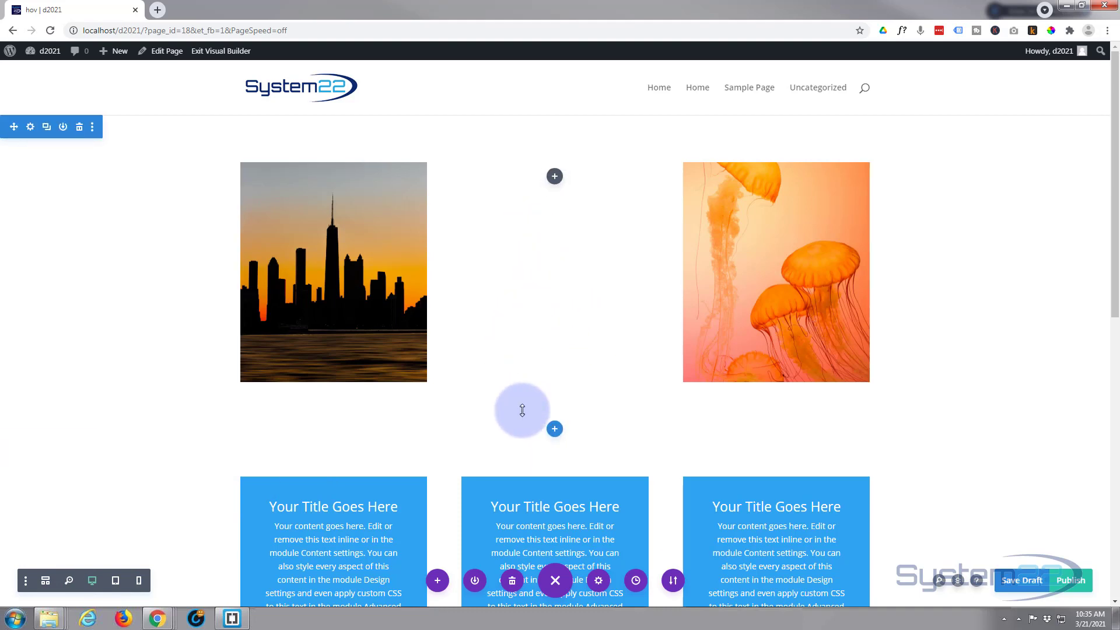
Insert a Blurb module in the empty middle column between the two images and title it "Coupon Code"
{"action": "left_click", "coordinate": [555, 178]}
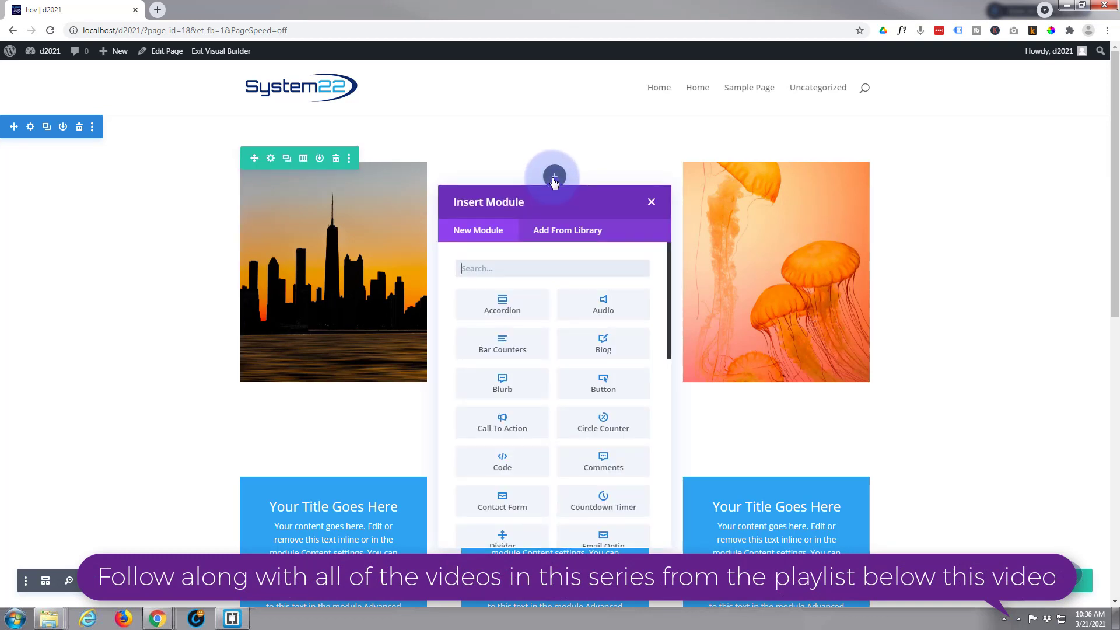
{"action": "left_click", "coordinate": [514, 382]}
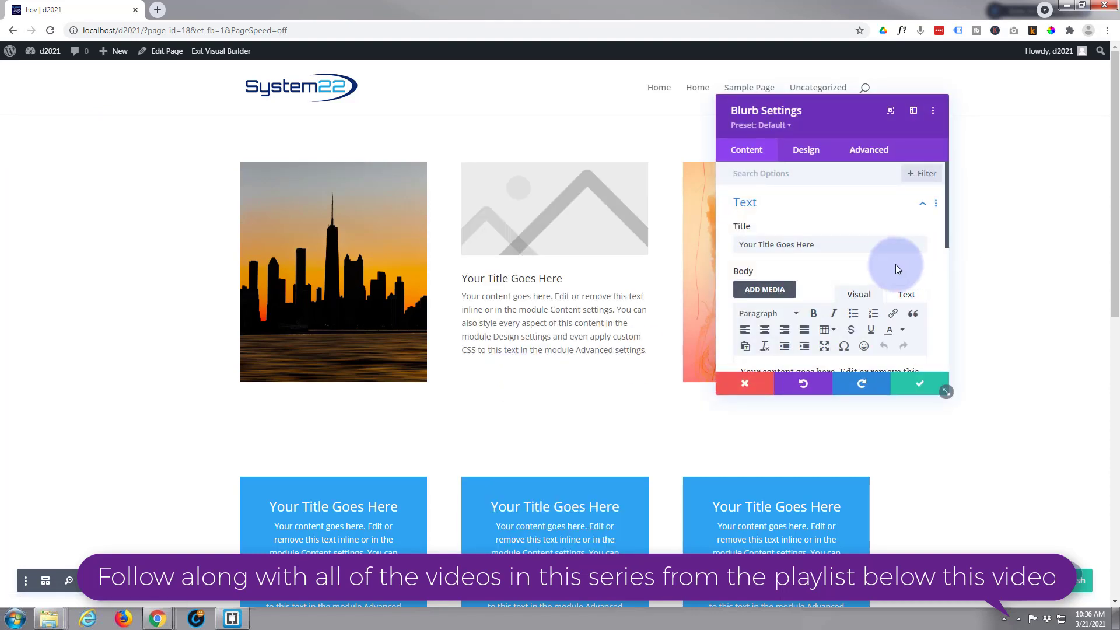
{"action": "left_click_drag", "start_coordinate": [823, 244], "coordinate": [734, 242]}
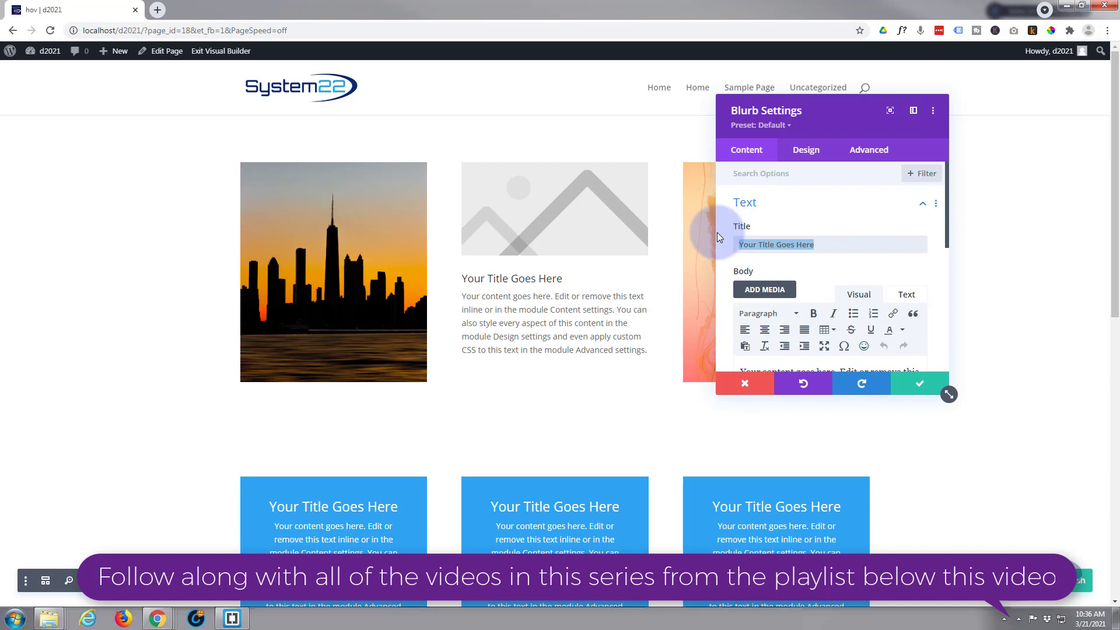
{"action": "type", "text": "Coupon Code"}
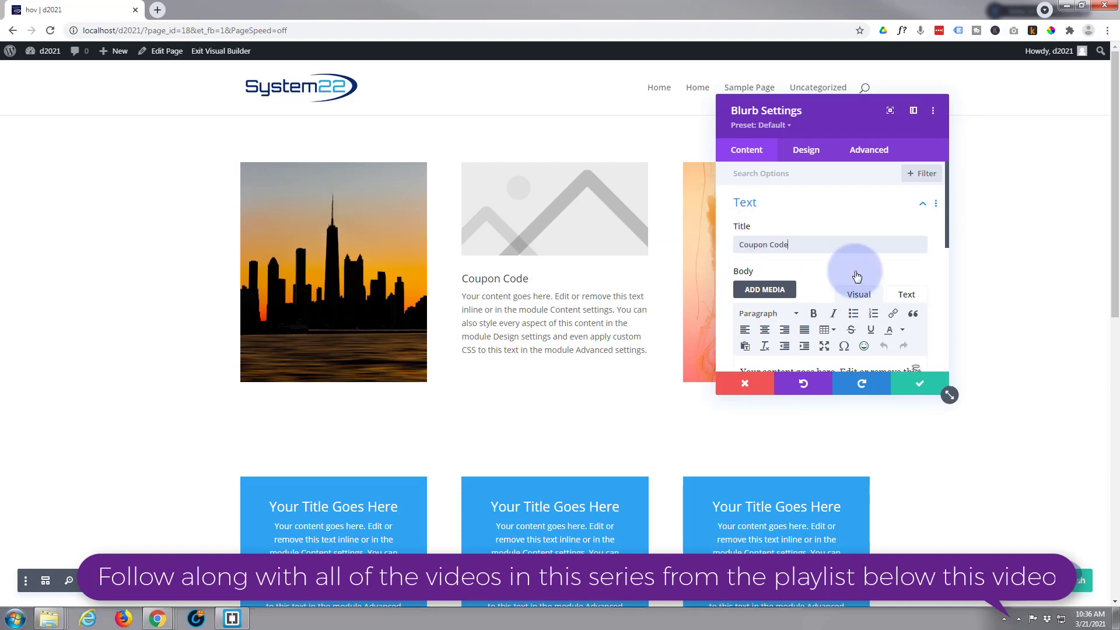
Replace the blurb's body text with three paragraphs: "Save 30% with coupon", "SAVE30" and "Apply at checkout"
{"action": "scroll", "coordinate": [855, 278], "scroll_direction": "down", "scroll_amount": 2}
{"action": "left_click_drag", "start_coordinate": [872, 331], "coordinate": [724, 250]}
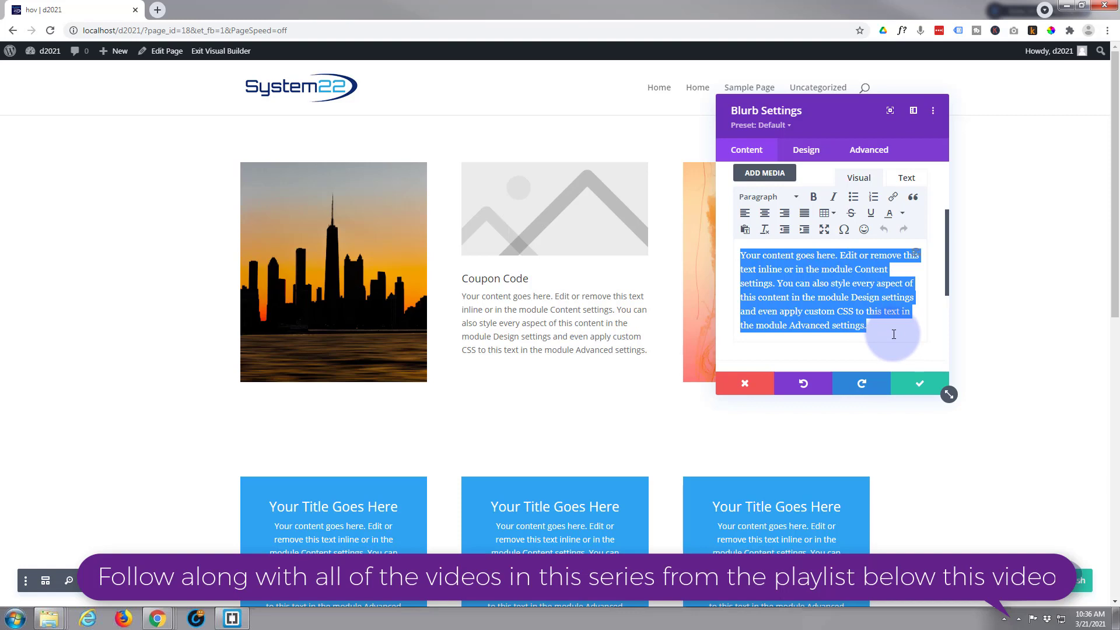
{"action": "type", "text": "Save 30% with coupon"}
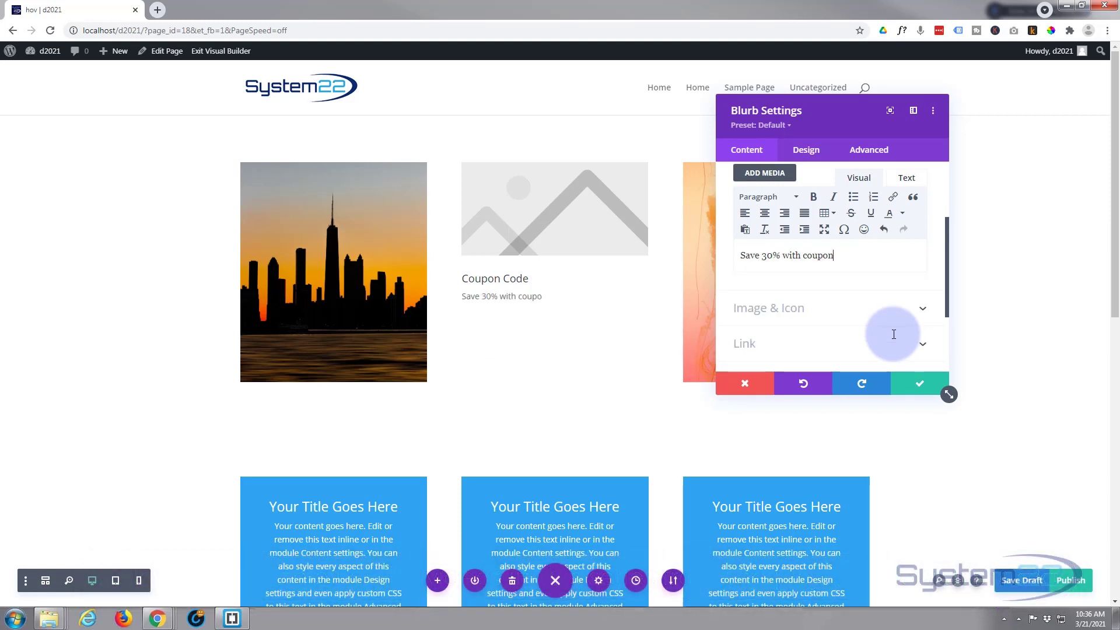
{"action": "key", "text": "Return"}
{"action": "type", "text": "SAVE30"}
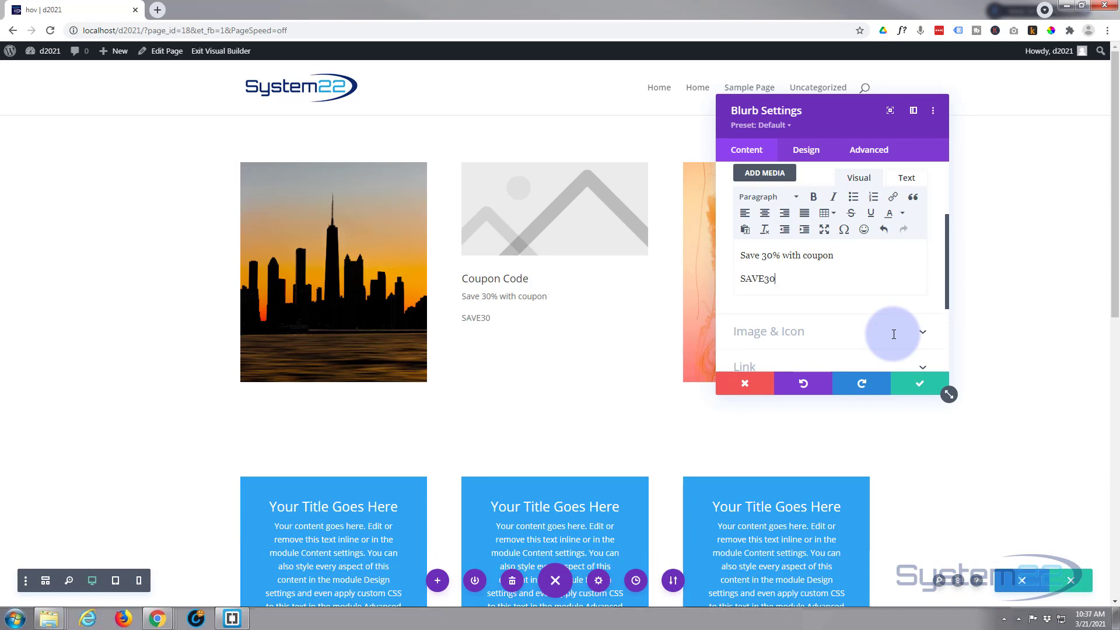
{"action": "key", "text": "Return"}
{"action": "type", "text": "App"}
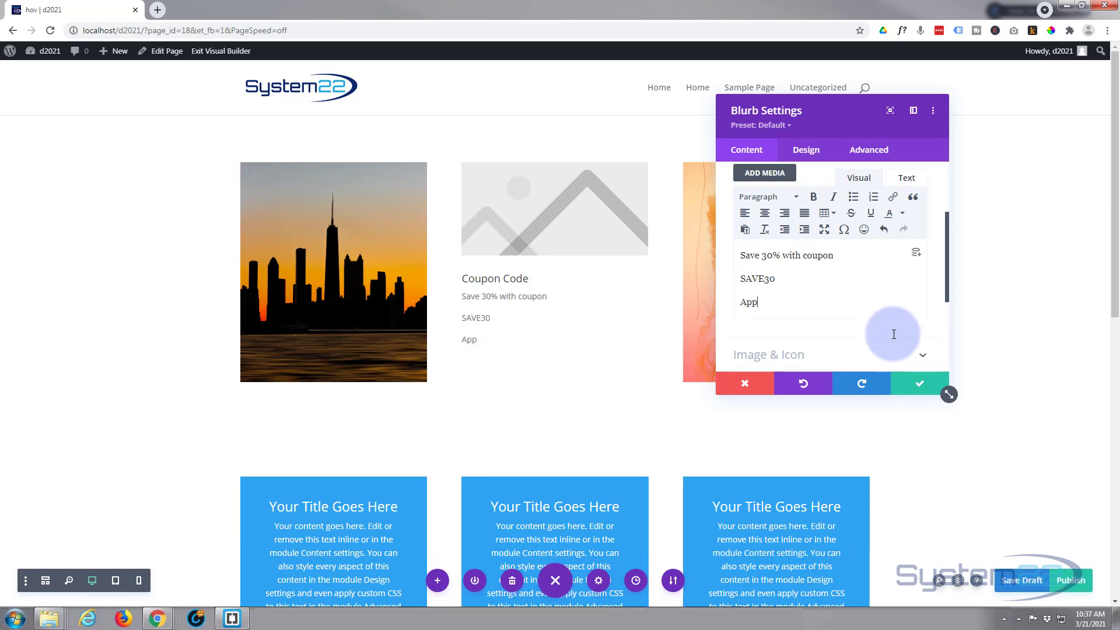
{"action": "type", "text": "ly at checkout"}
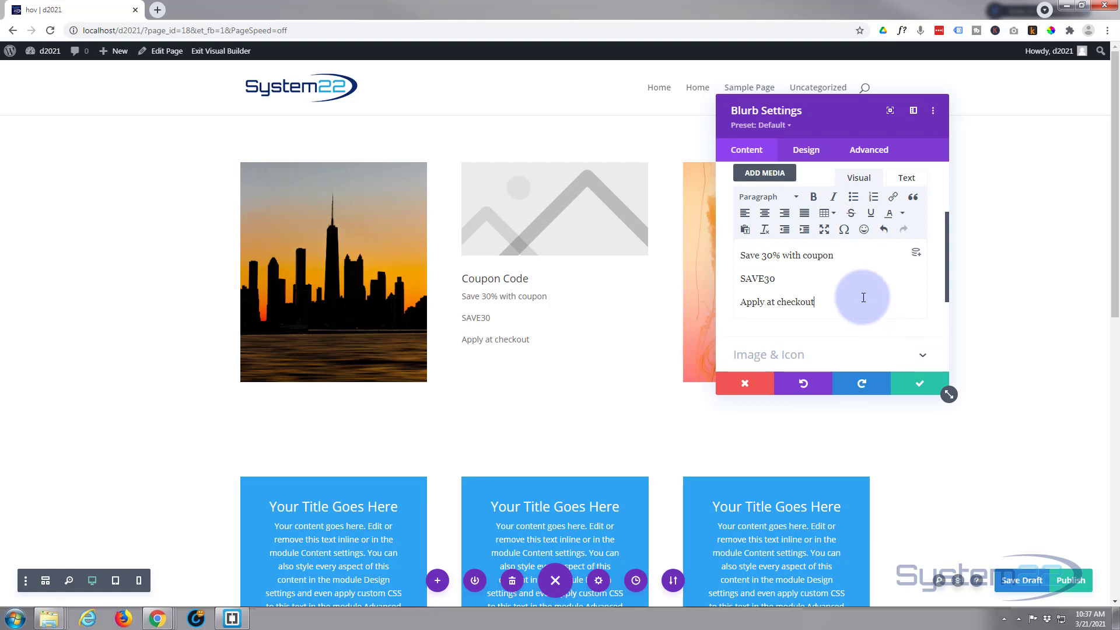
Make the blurb use an icon instead of an image and choose the circled dollar sign
{"action": "scroll", "coordinate": [864, 298], "scroll_direction": "down", "scroll_amount": 3}
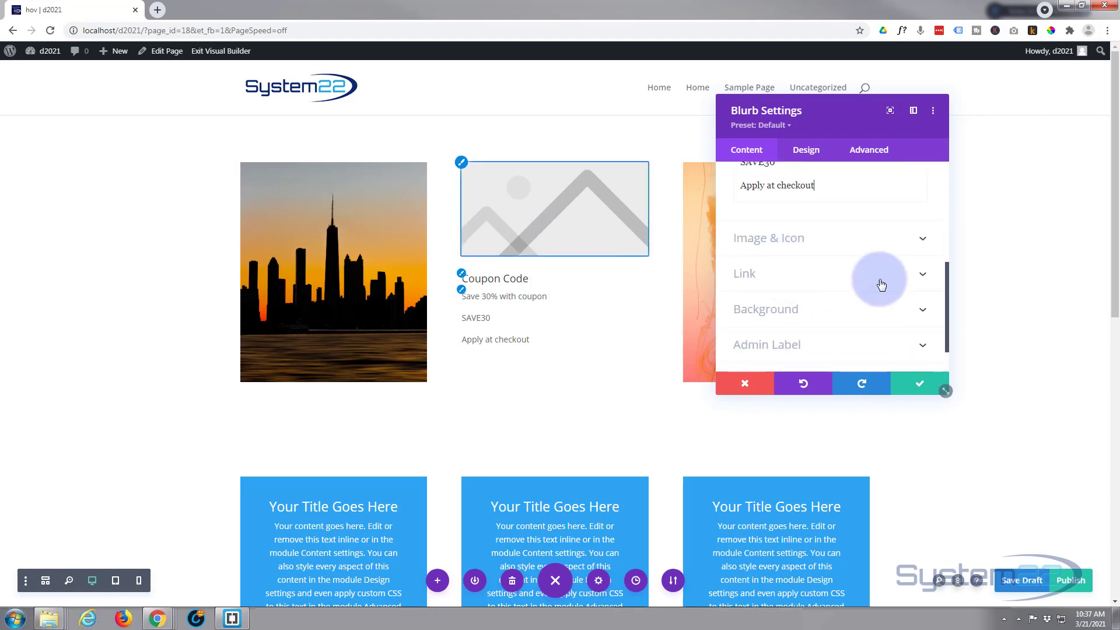
{"action": "left_click", "coordinate": [806, 242]}
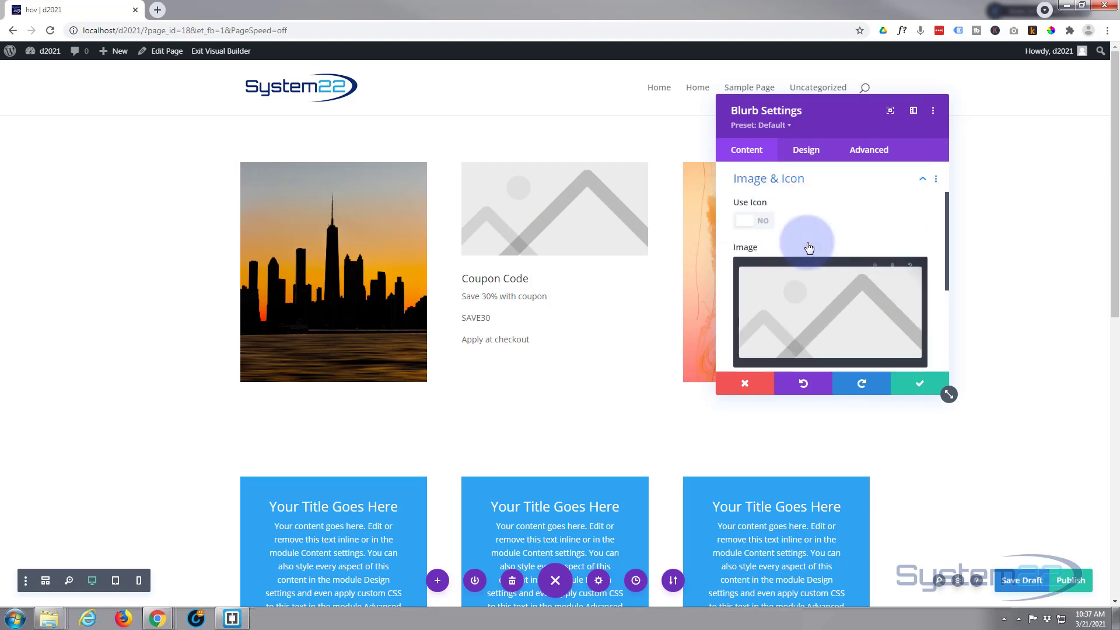
{"action": "left_click", "coordinate": [765, 226]}
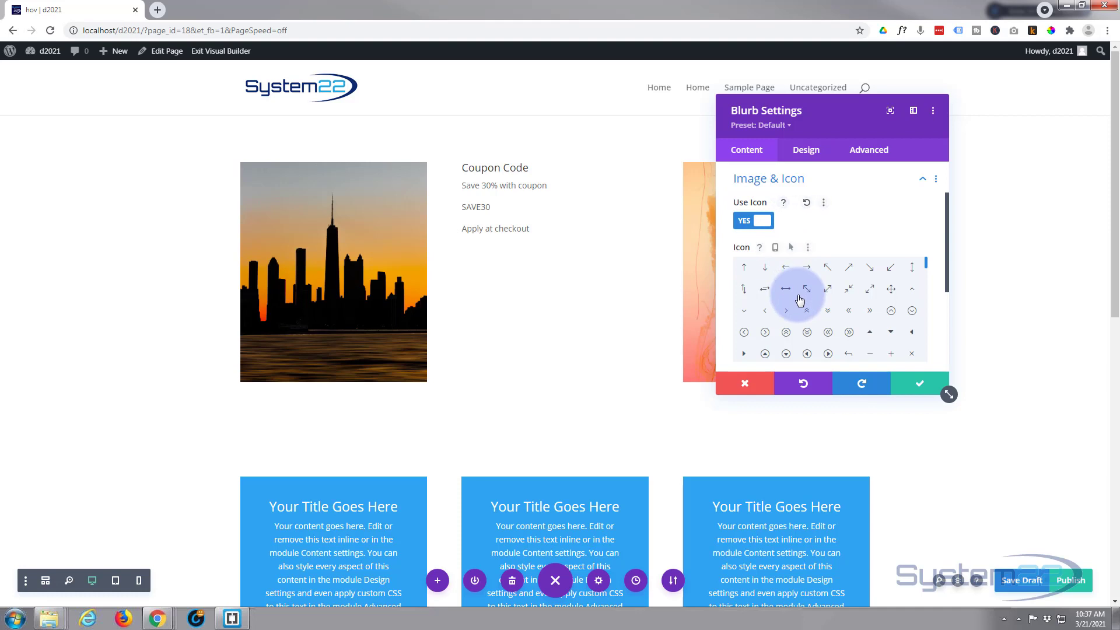
{"action": "left_click", "coordinate": [838, 321]}
{"action": "left_click_drag", "start_coordinate": [928, 263], "coordinate": [920, 340]}
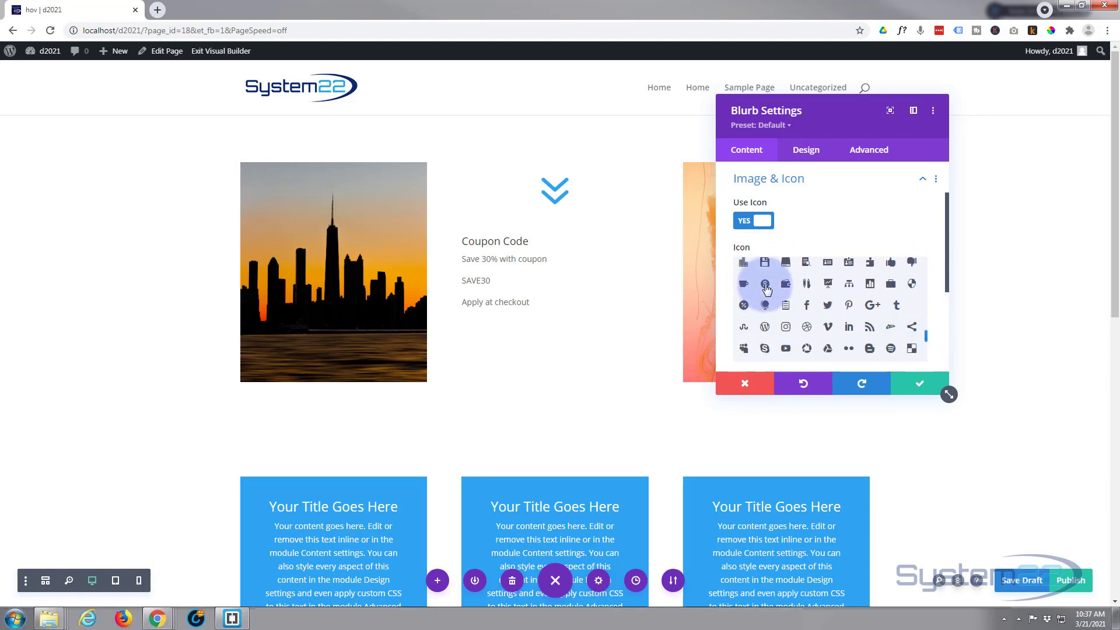
{"action": "left_click", "coordinate": [765, 286]}
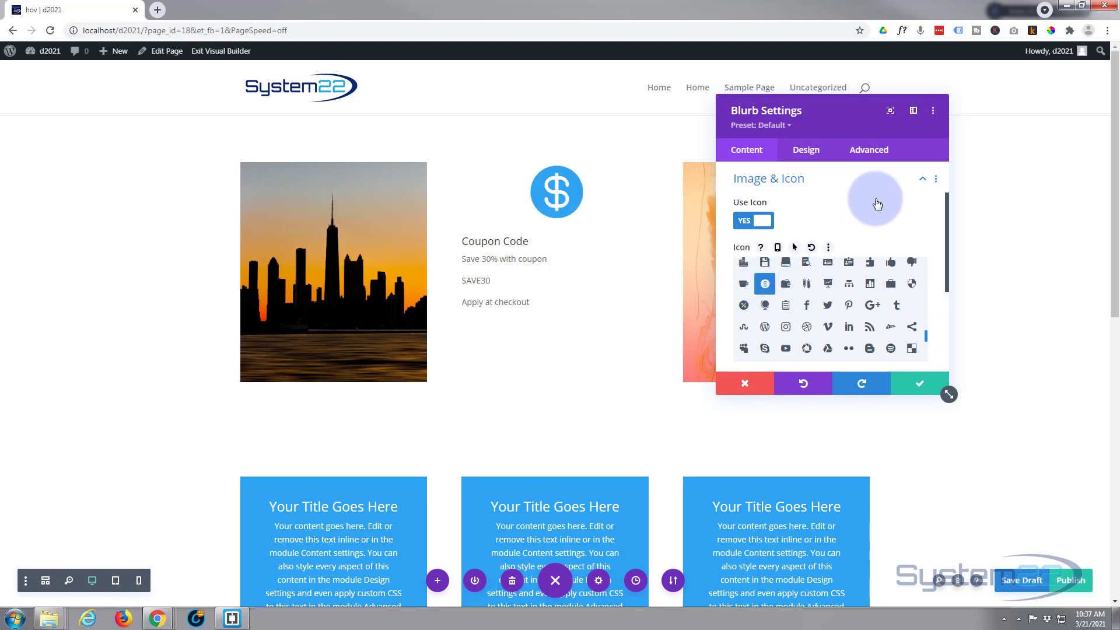
{"action": "scroll", "coordinate": [895, 213], "scroll_direction": "down", "scroll_amount": 2}
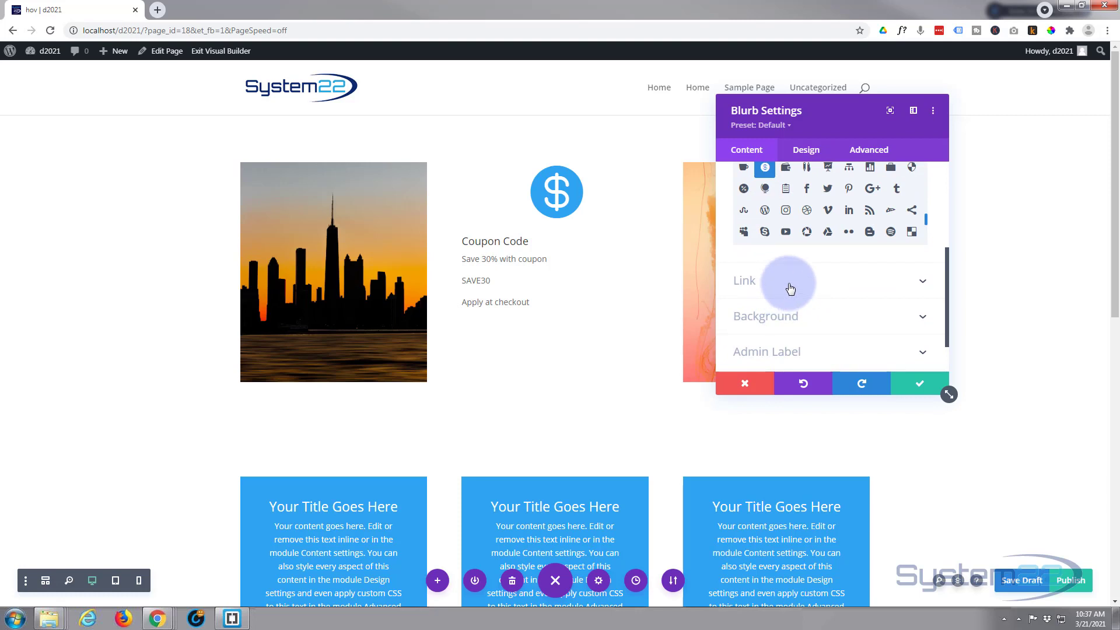
{"action": "left_click", "coordinate": [789, 282]}
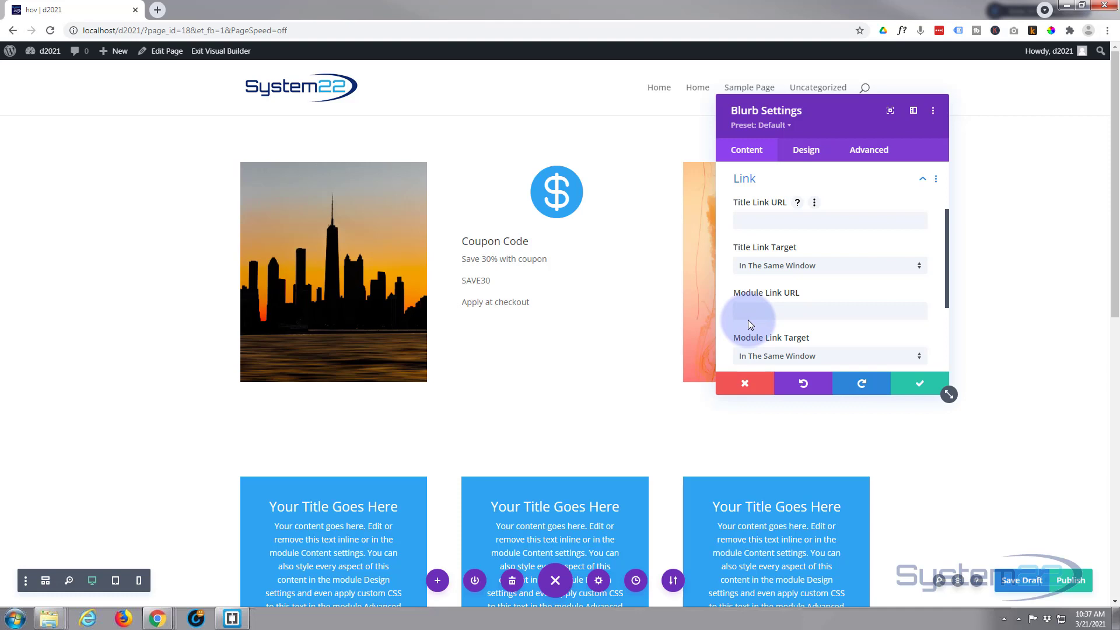
{"action": "scroll", "coordinate": [757, 312], "scroll_direction": "down", "scroll_amount": 3}
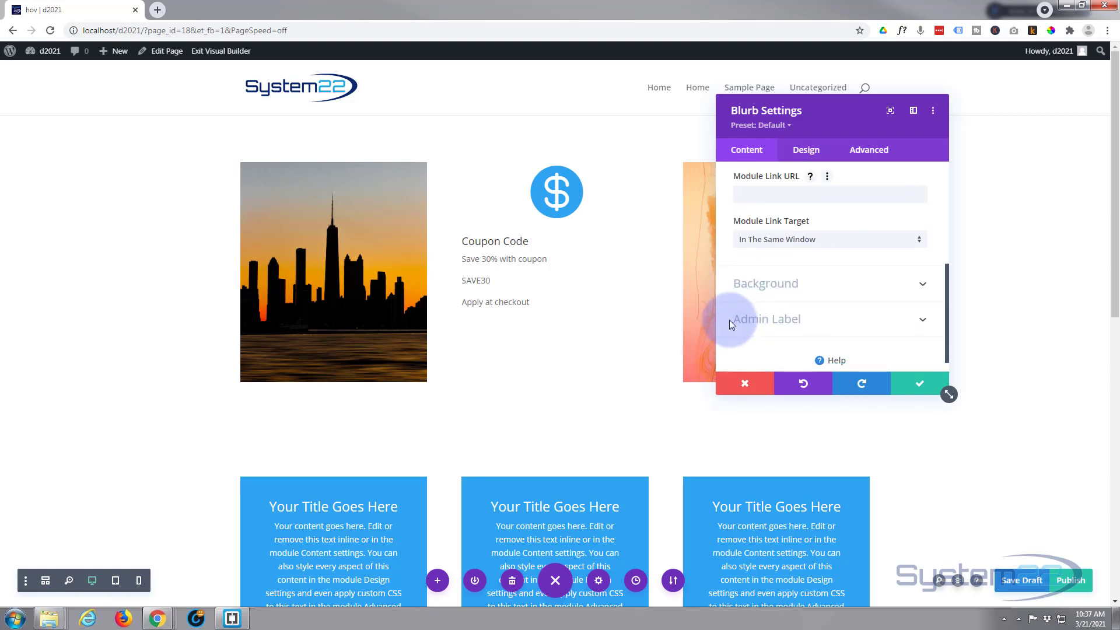
Set the blurb's image/icon placement to Left in its design settings
{"action": "left_click", "coordinate": [809, 152]}
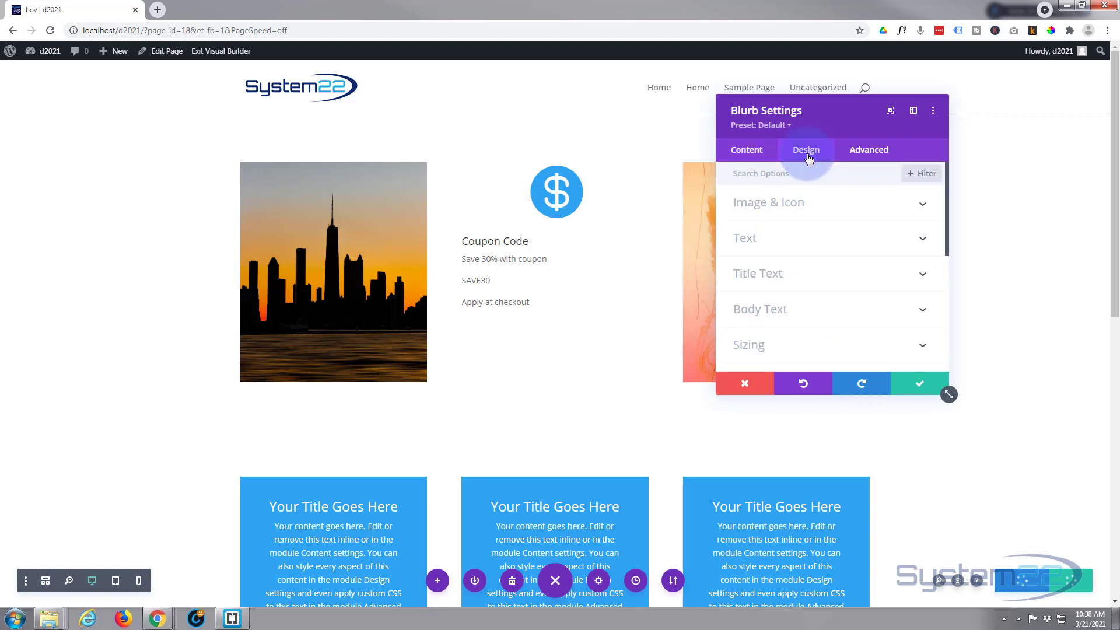
{"action": "left_click", "coordinate": [831, 211]}
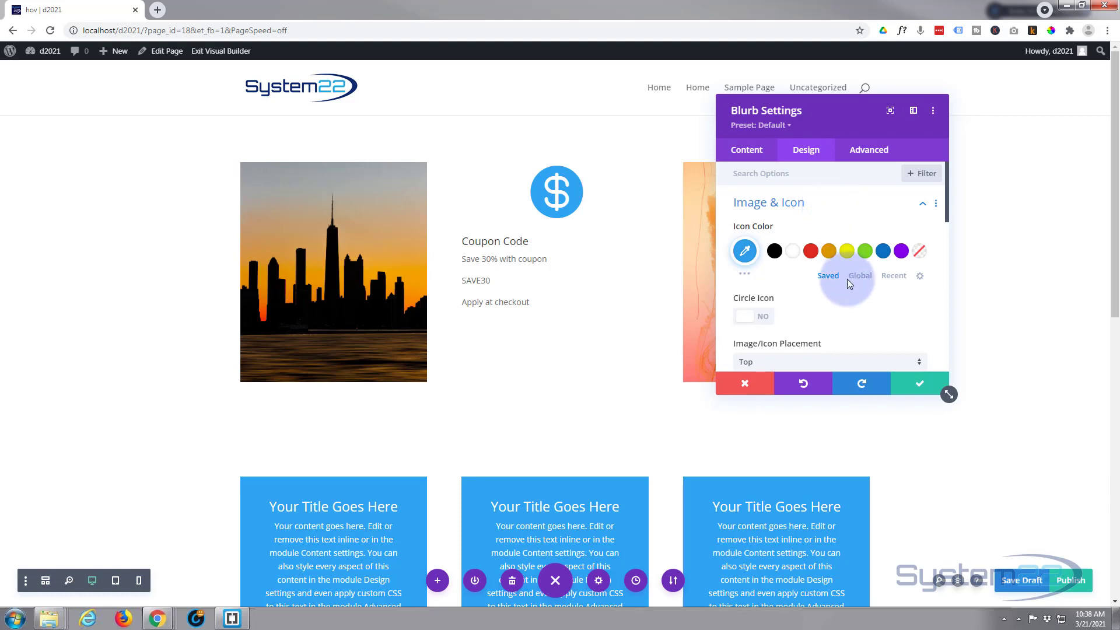
{"action": "scroll", "coordinate": [816, 293], "scroll_direction": "down", "scroll_amount": 1}
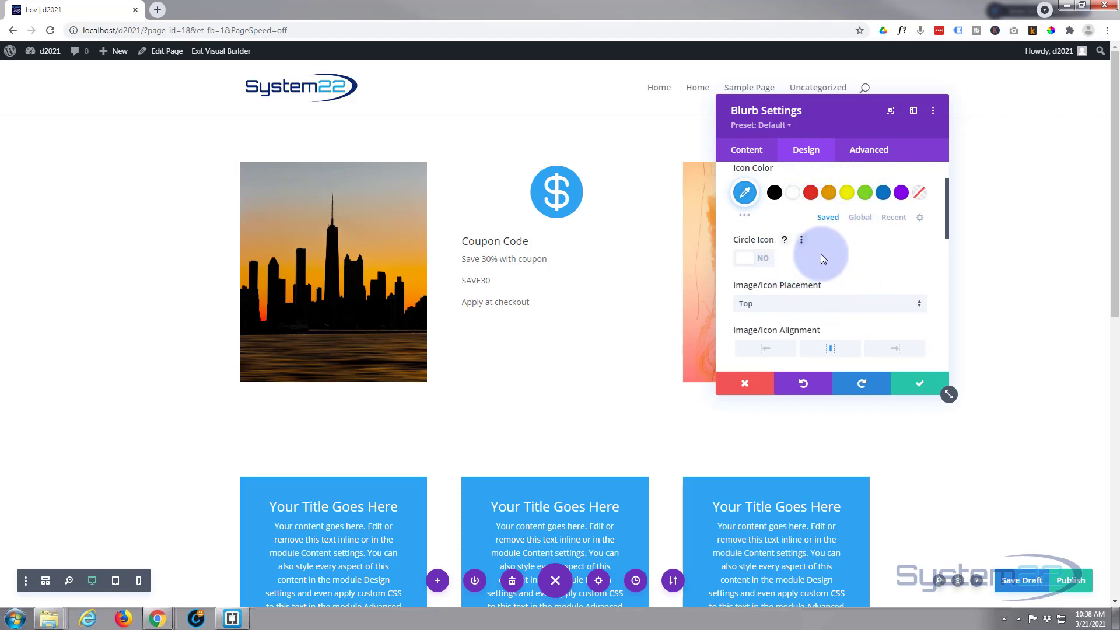
{"action": "scroll", "coordinate": [821, 253], "scroll_direction": "down", "scroll_amount": 2}
{"action": "scroll", "coordinate": [821, 254], "scroll_direction": "up", "scroll_amount": 1}
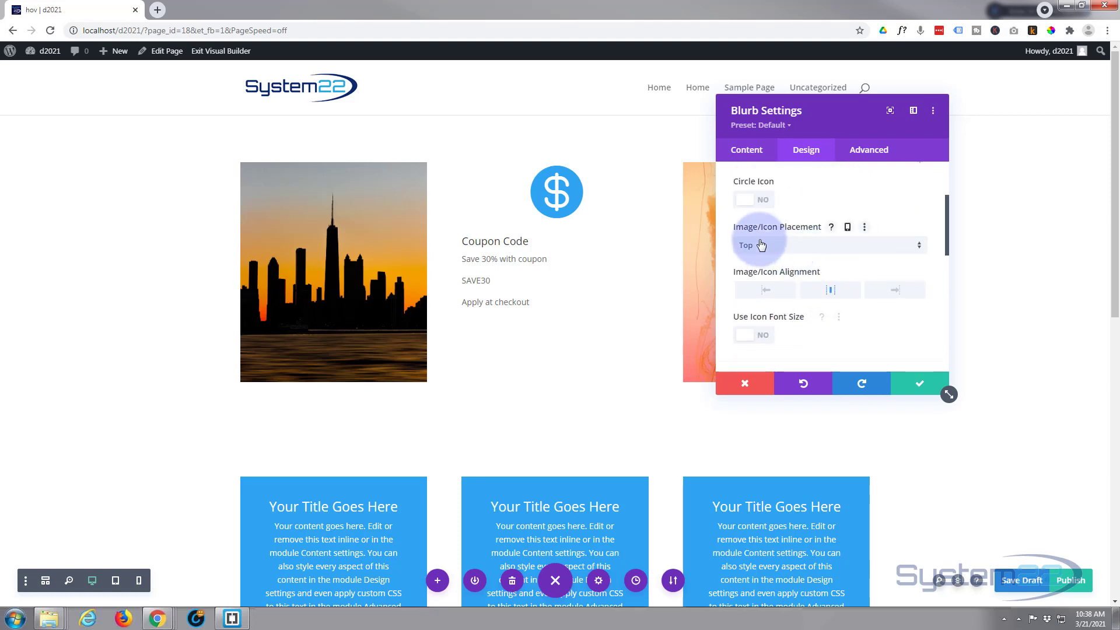
{"action": "left_click", "coordinate": [811, 250]}
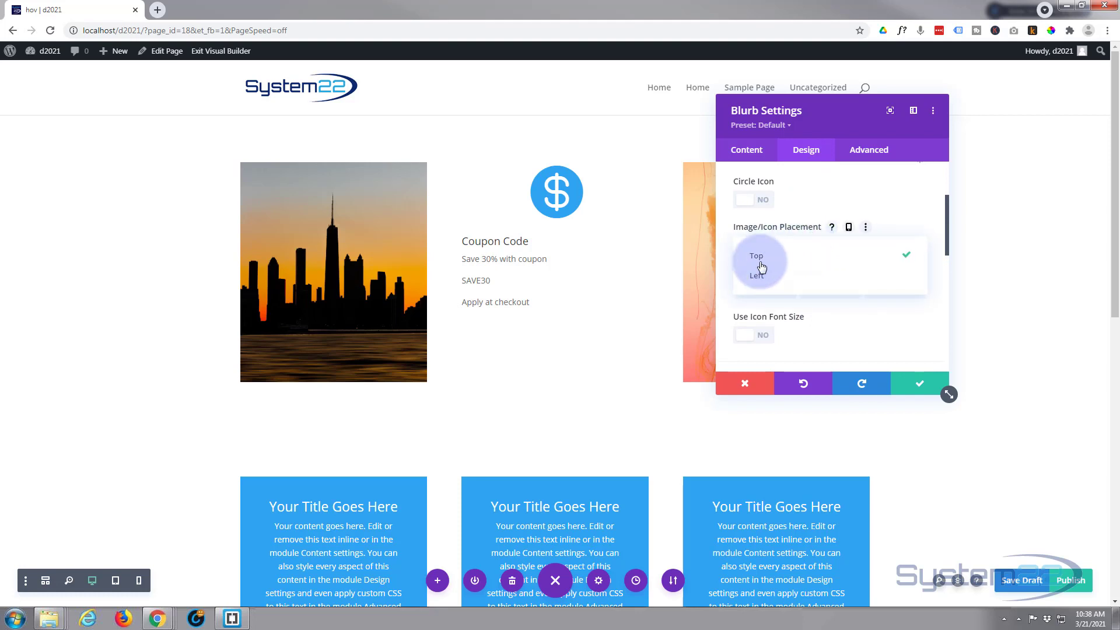
{"action": "left_click", "coordinate": [758, 276]}
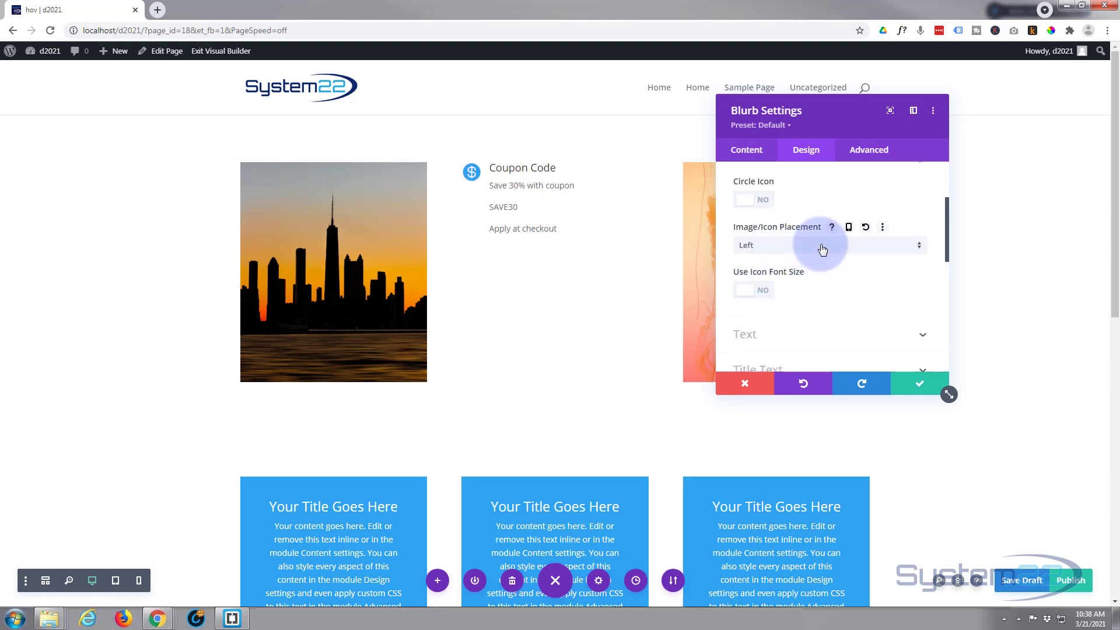
Enable a custom icon font size for the blurb and set it to 105px
{"action": "scroll", "coordinate": [823, 249], "scroll_direction": "down", "scroll_amount": 1}
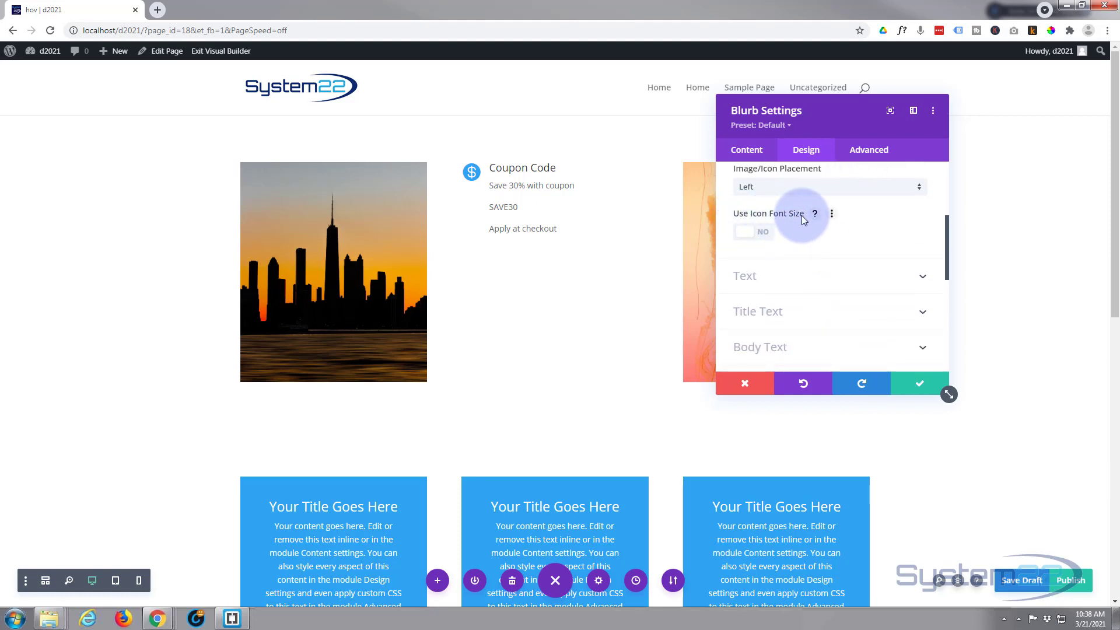
{"action": "left_click", "coordinate": [765, 233]}
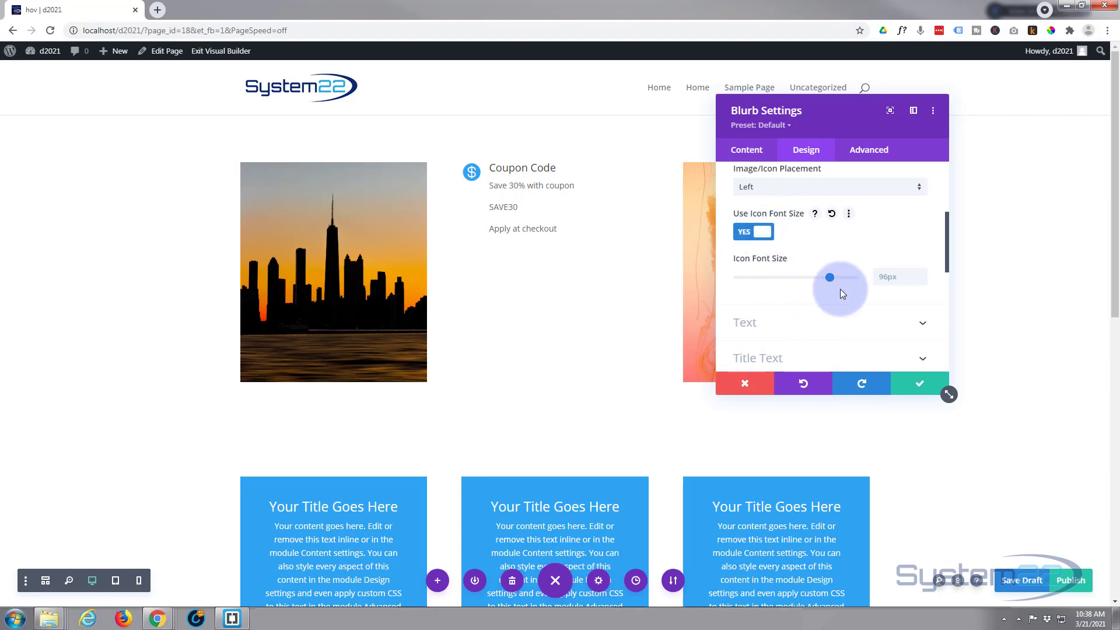
{"action": "mouse_move", "coordinate": [829, 279]}
{"action": "left_mouse_down"}
{"action": "mouse_move", "coordinate": [815, 278]}
{"action": "mouse_move", "coordinate": [849, 283]}
{"action": "mouse_move", "coordinate": [839, 280]}
{"action": "left_mouse_up"}
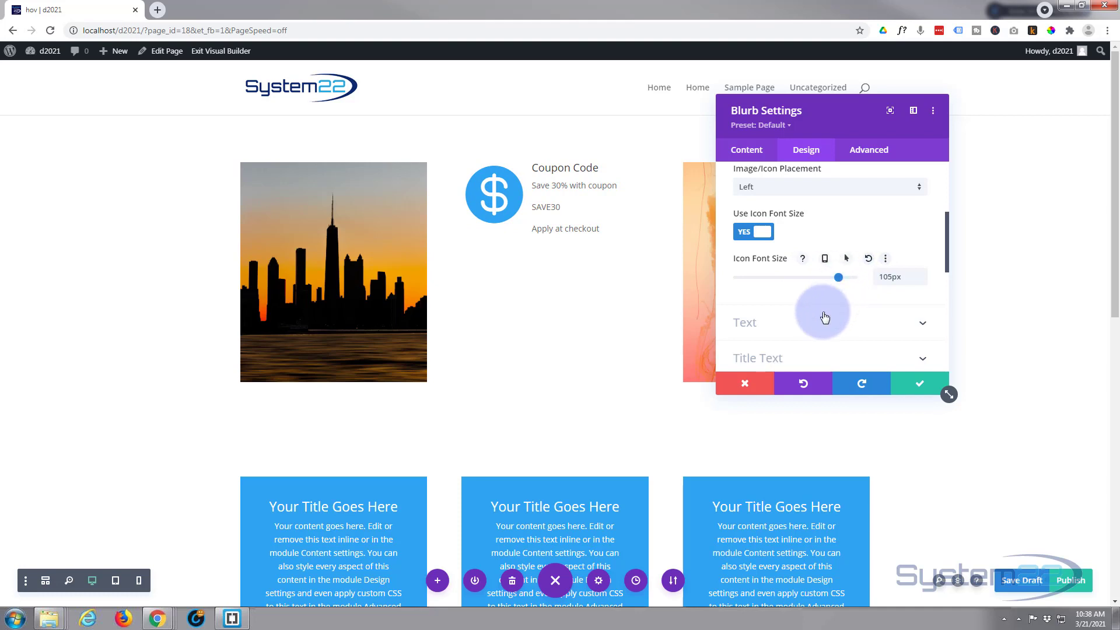
{"action": "scroll", "coordinate": [823, 318], "scroll_direction": "down", "scroll_amount": 1}
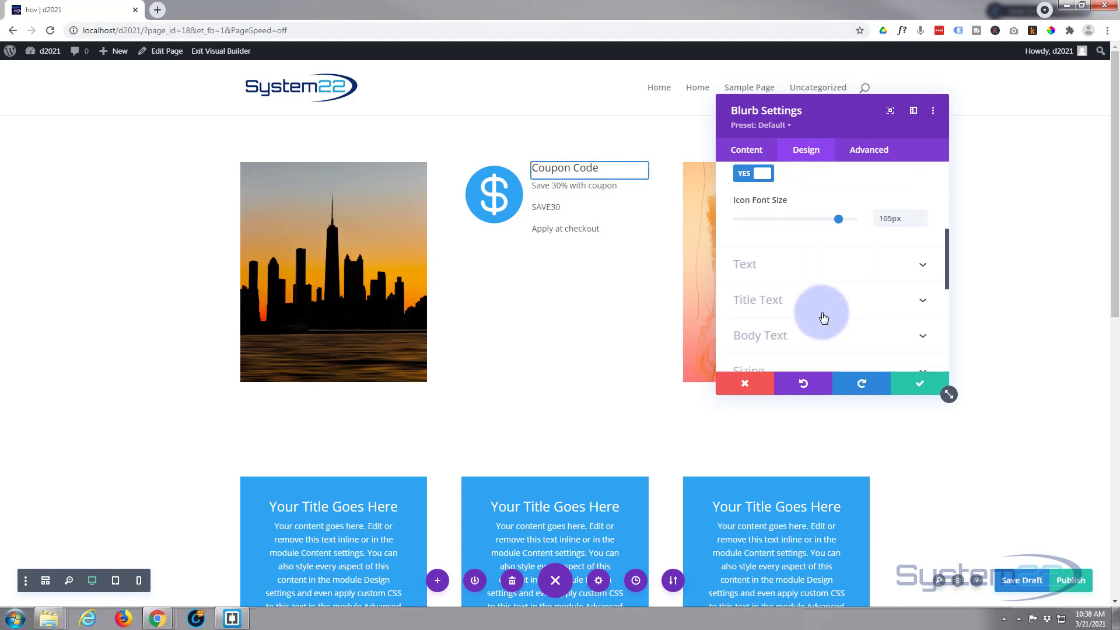
{"action": "scroll", "coordinate": [823, 316], "scroll_direction": "up", "scroll_amount": 2}
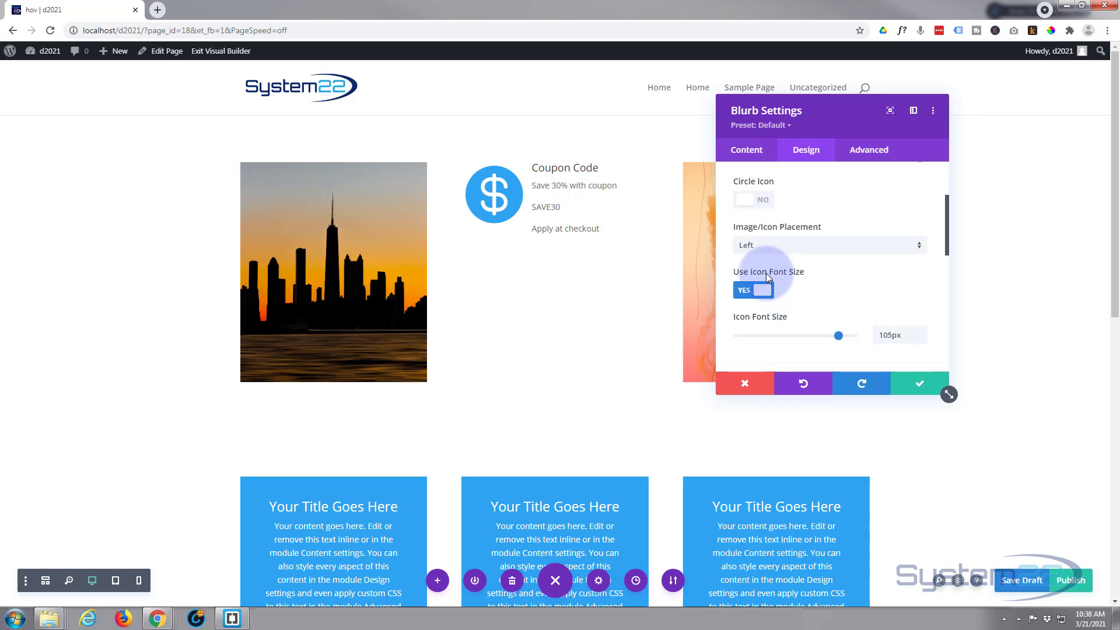
{"action": "mouse_move", "coordinate": [766, 273]}
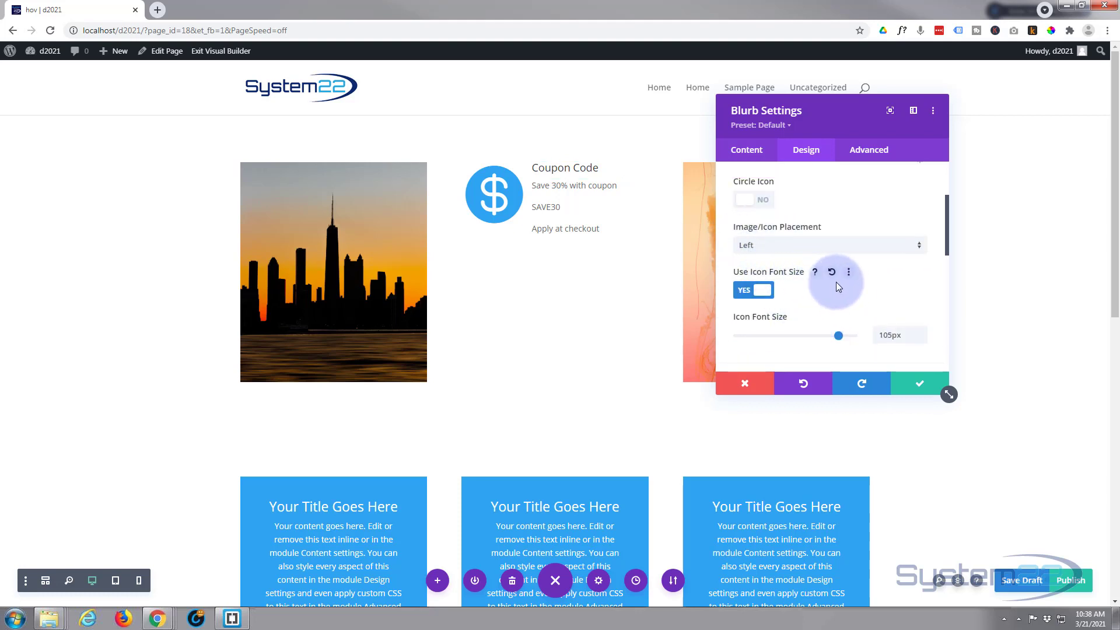
{"action": "scroll", "coordinate": [836, 281], "scroll_direction": "down", "scroll_amount": 1}
{"action": "scroll", "coordinate": [836, 282], "scroll_direction": "up", "scroll_amount": 2}
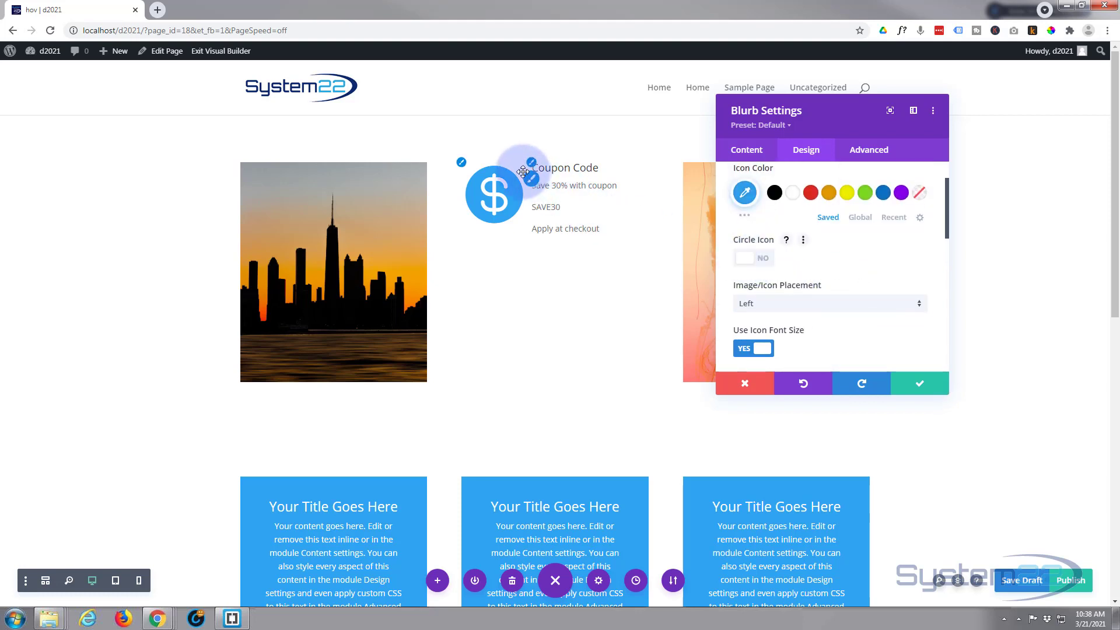
{"action": "scroll", "coordinate": [862, 327], "scroll_direction": "down", "scroll_amount": 2}
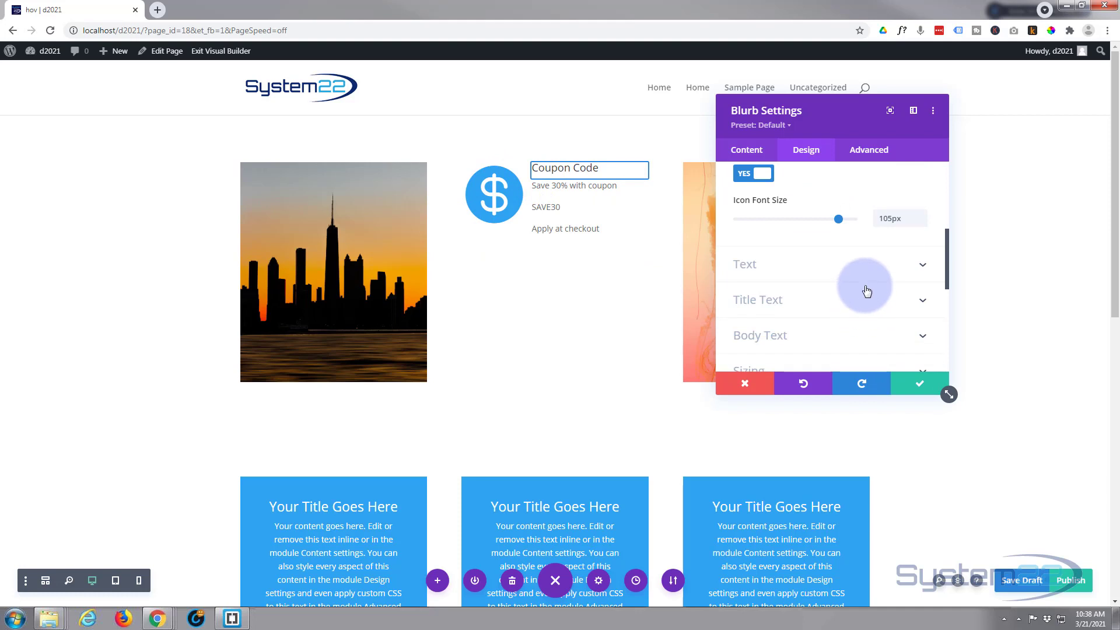
{"action": "scroll", "coordinate": [867, 291], "scroll_direction": "down", "scroll_amount": 2}
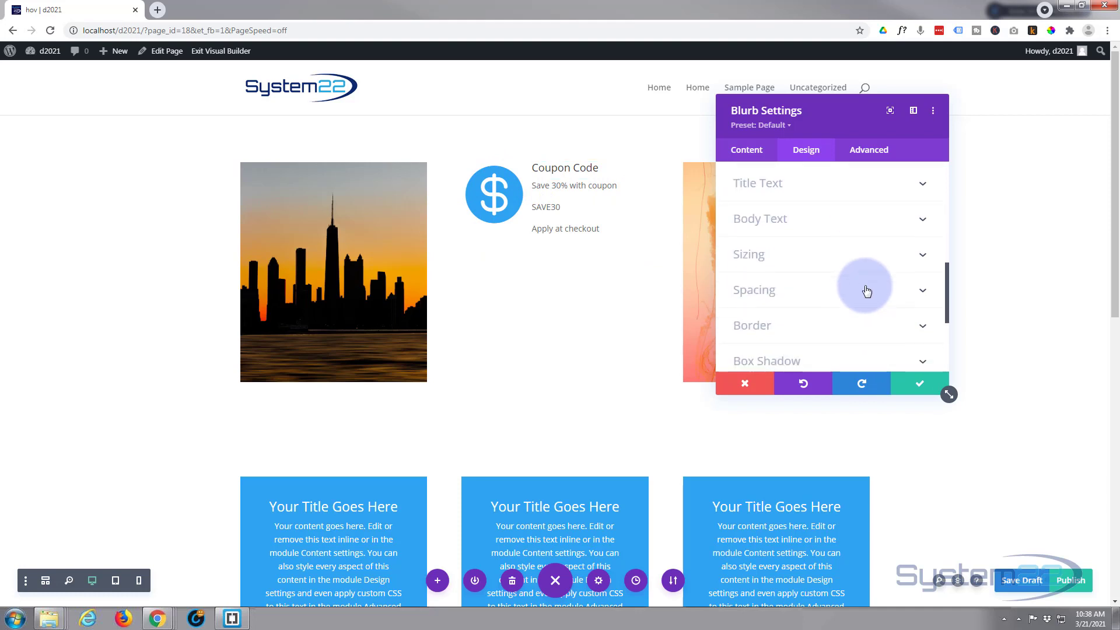
Set the blurb's position to Fixed in its advanced settings
{"action": "left_click", "coordinate": [872, 155]}
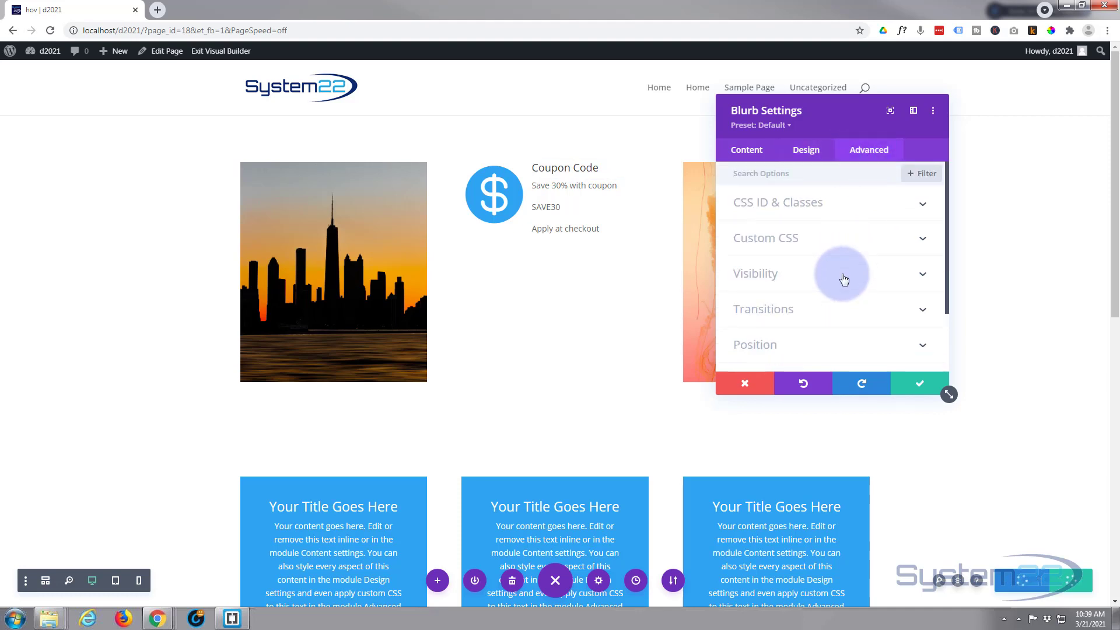
{"action": "scroll", "coordinate": [843, 269], "scroll_direction": "down", "scroll_amount": 1}
{"action": "scroll", "coordinate": [844, 269], "scroll_direction": "down", "scroll_amount": 1}
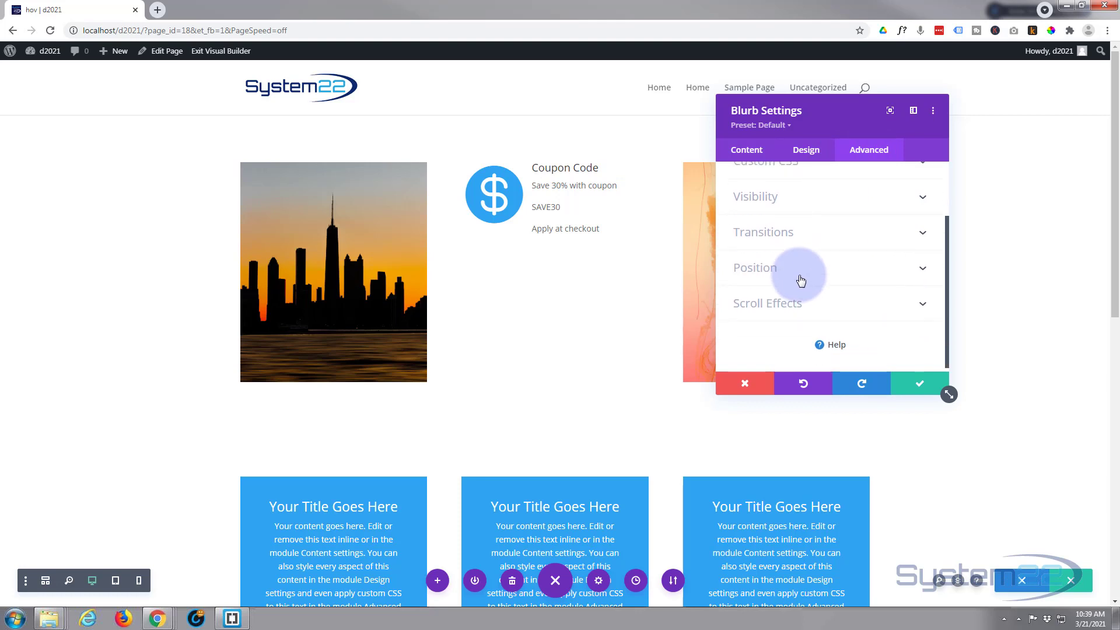
{"action": "left_click", "coordinate": [817, 274]}
{"action": "scroll", "coordinate": [816, 274], "scroll_direction": "down", "scroll_amount": 1}
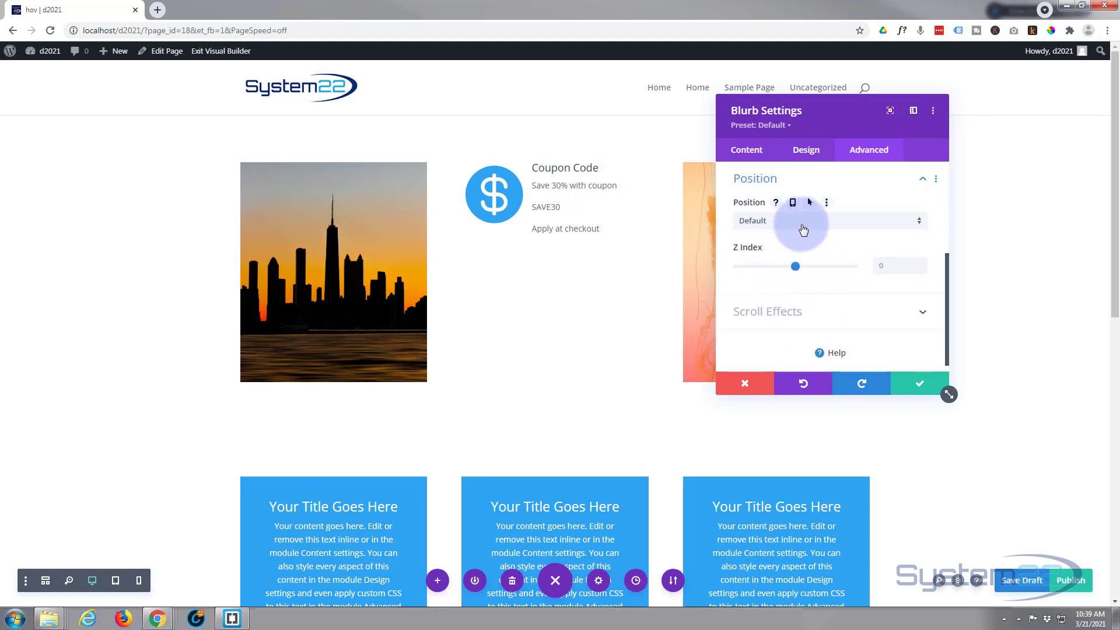
{"action": "left_click", "coordinate": [825, 226]}
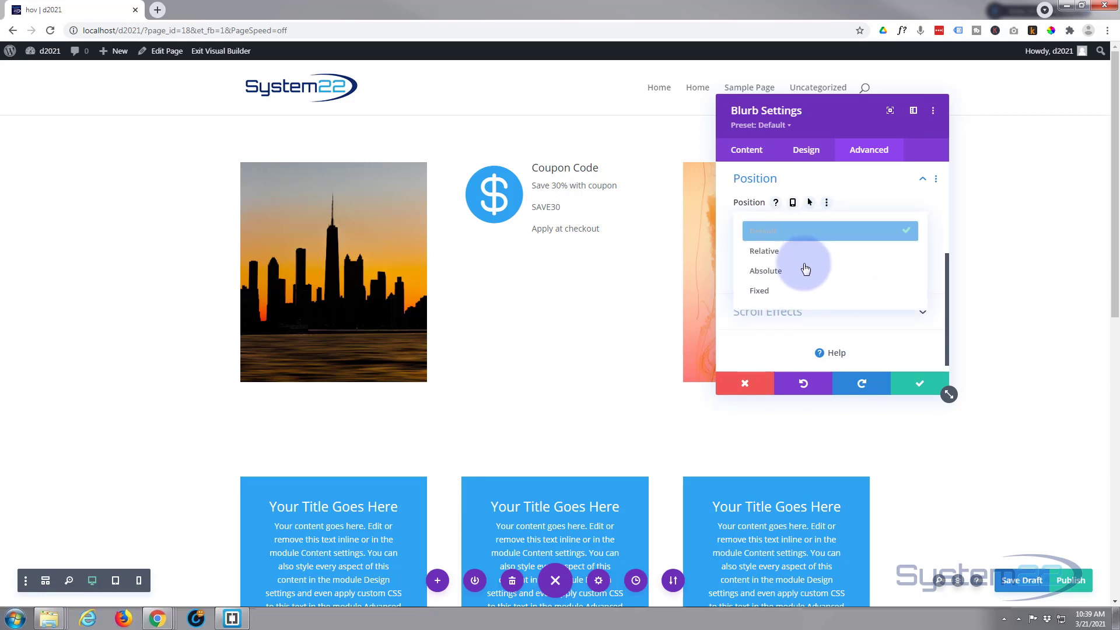
{"action": "left_click", "coordinate": [793, 291]}
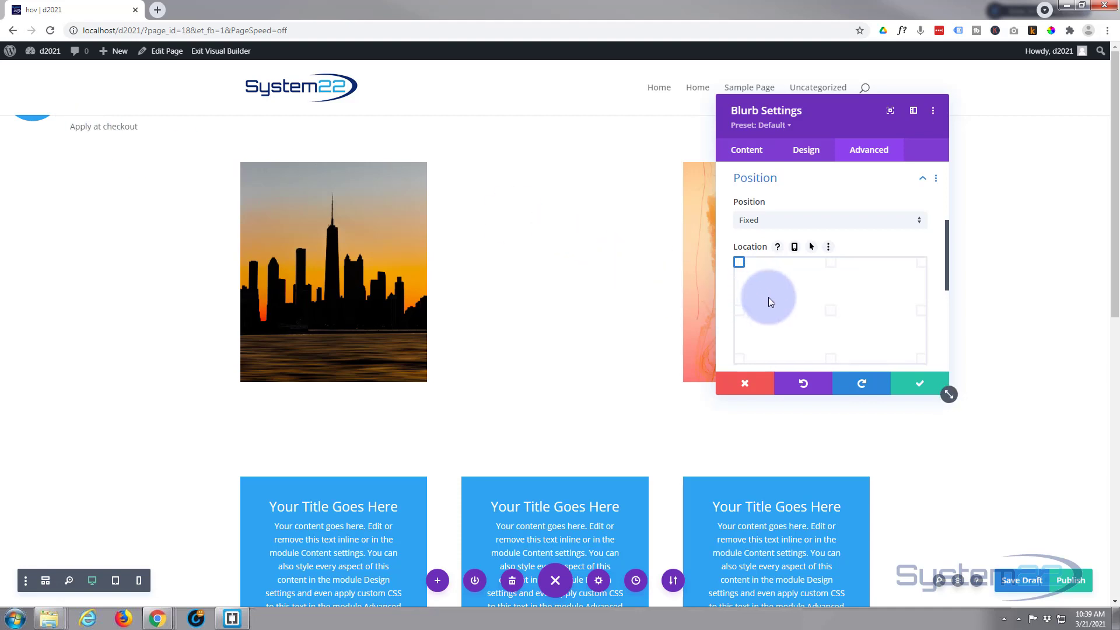
Anchor the fixed blurb's location to the middle of the page's right edge
{"action": "scroll", "coordinate": [769, 296], "scroll_direction": "down", "scroll_amount": 1}
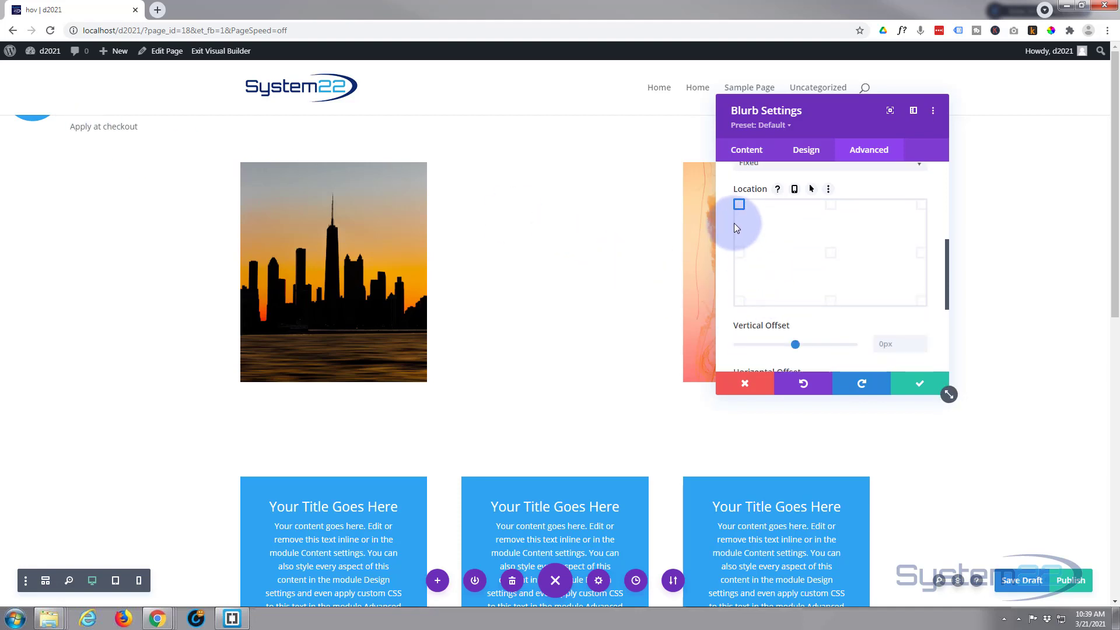
{"action": "left_click", "coordinate": [831, 204]}
{"action": "left_click", "coordinate": [921, 205]}
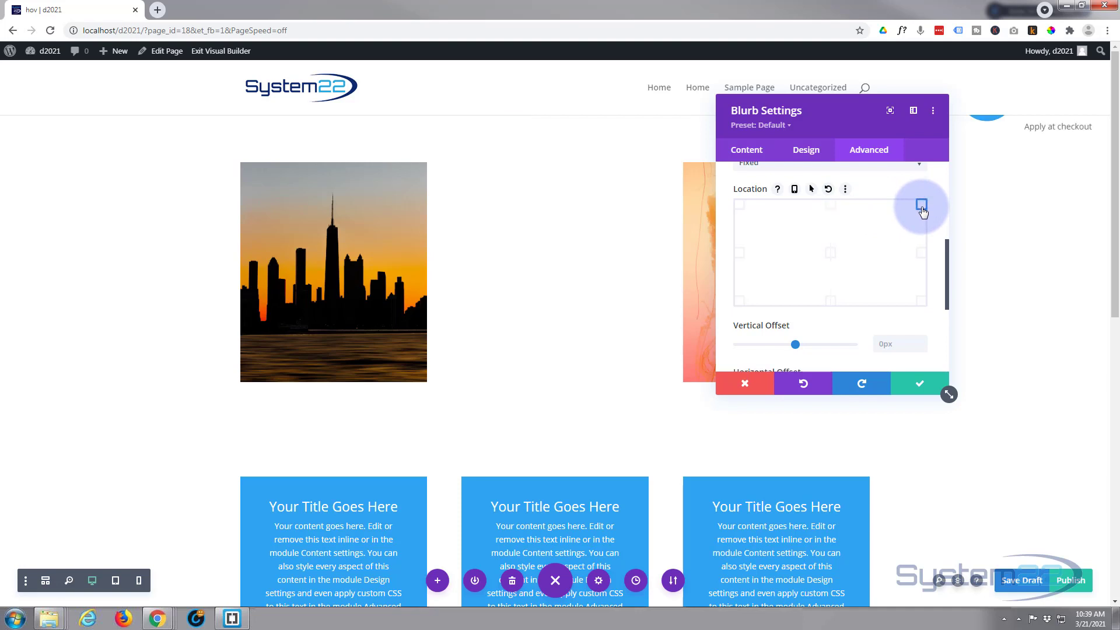
{"action": "left_click", "coordinate": [922, 255]}
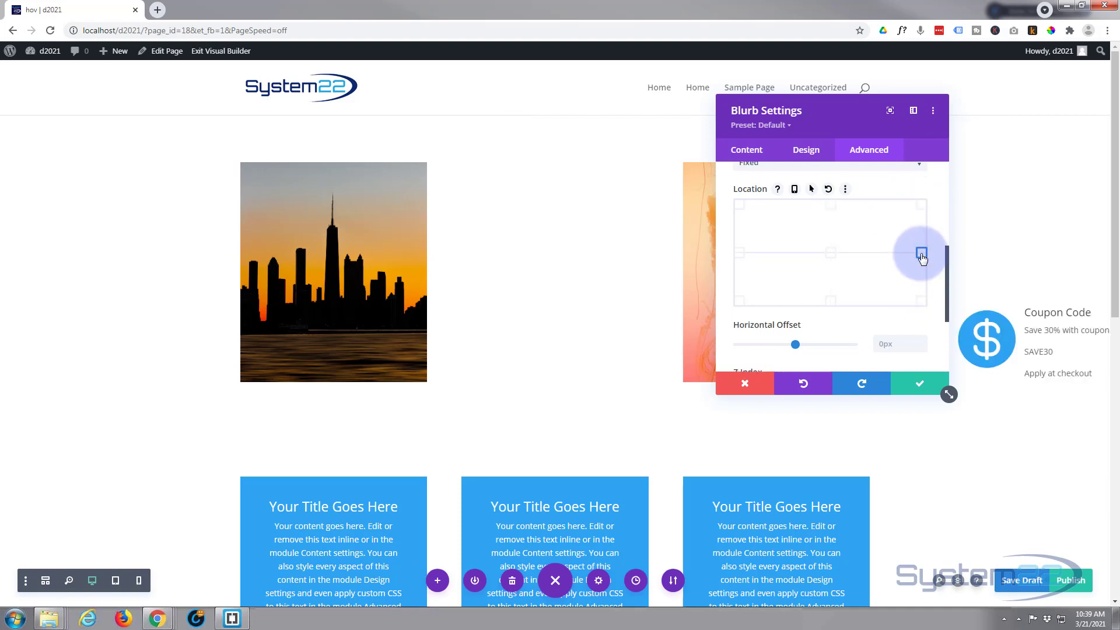
Set the blurb's horizontal offset to -157px so that only the dollar icon stays on the page
{"action": "left_click_drag", "start_coordinate": [862, 120], "coordinate": [808, 123]}
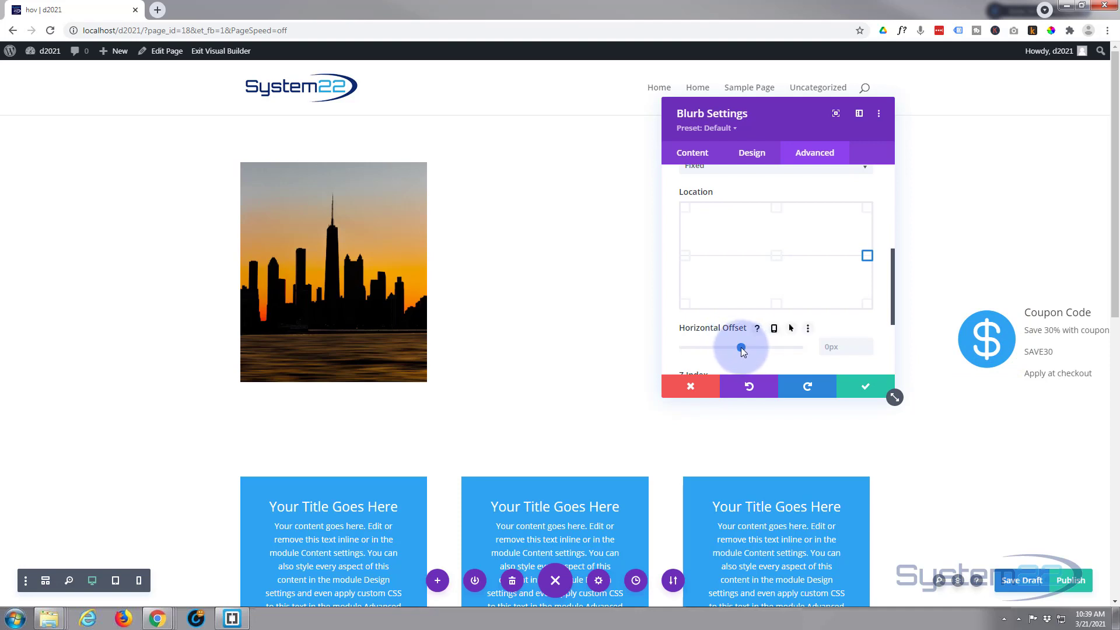
{"action": "left_click_drag", "start_coordinate": [742, 348], "coordinate": [733, 348]}
{"action": "left_click", "coordinate": [862, 349]}
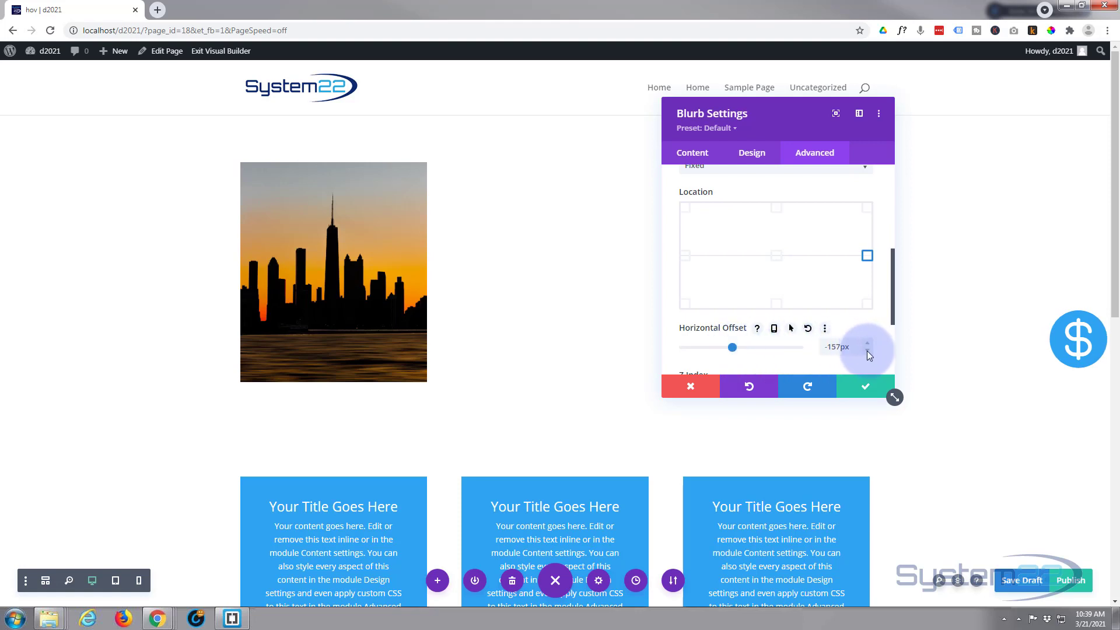
{"action": "left_click", "coordinate": [867, 349]}
{"action": "left_click", "coordinate": [867, 349]}
{"action": "left_click", "coordinate": [867, 349]}
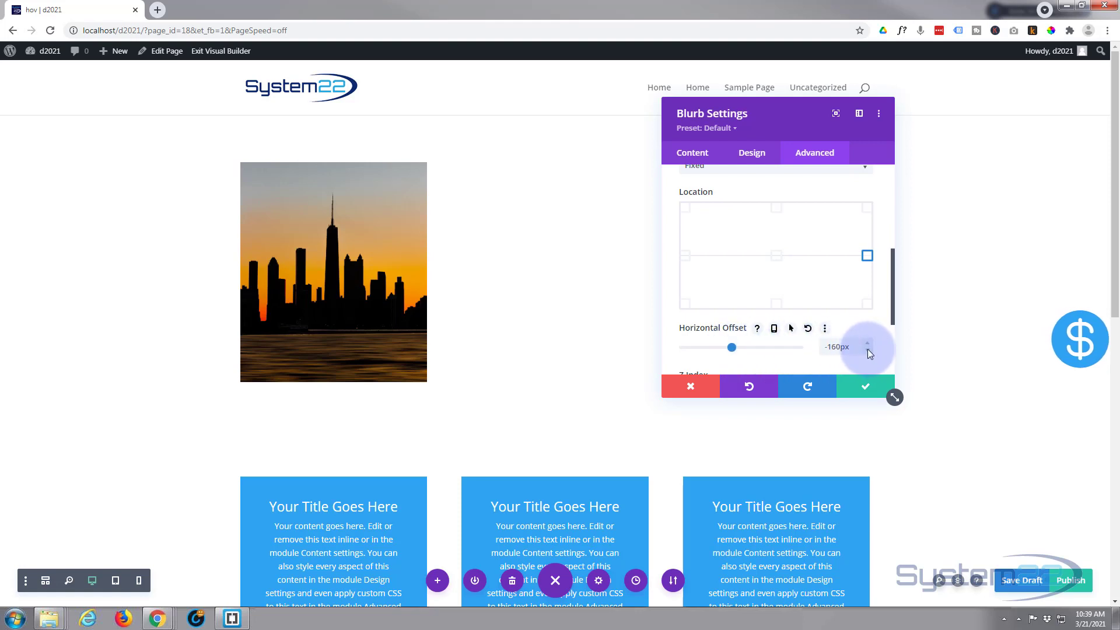
{"action": "left_click", "coordinate": [867, 349]}
{"action": "left_click", "coordinate": [867, 349]}
{"action": "left_click", "coordinate": [866, 346]}
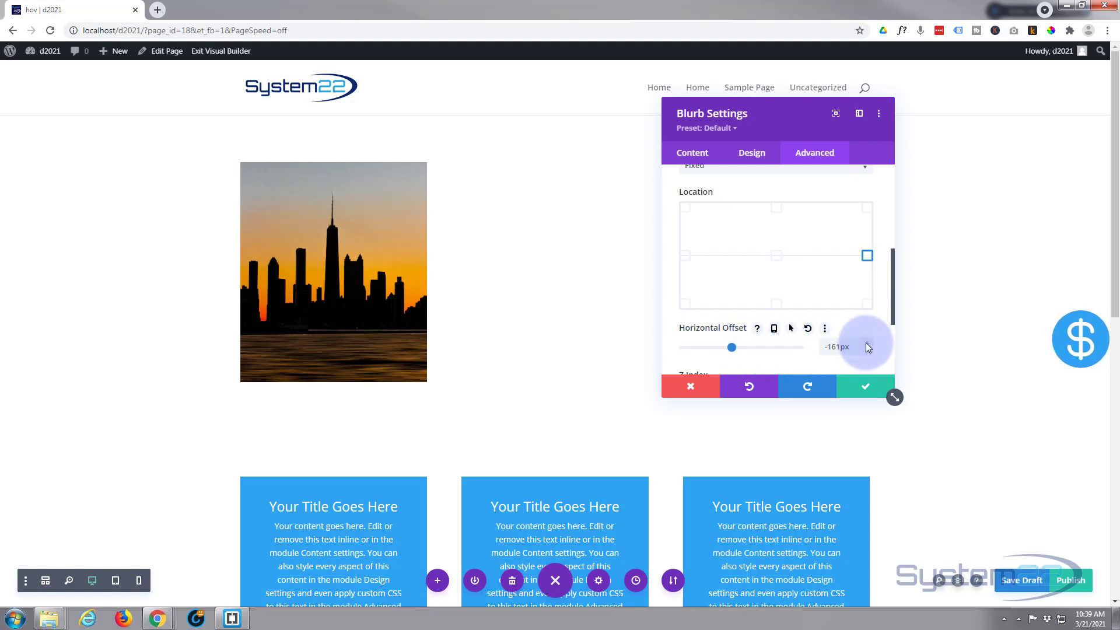
{"action": "left_click", "coordinate": [865, 346]}
{"action": "left_click", "coordinate": [867, 347]}
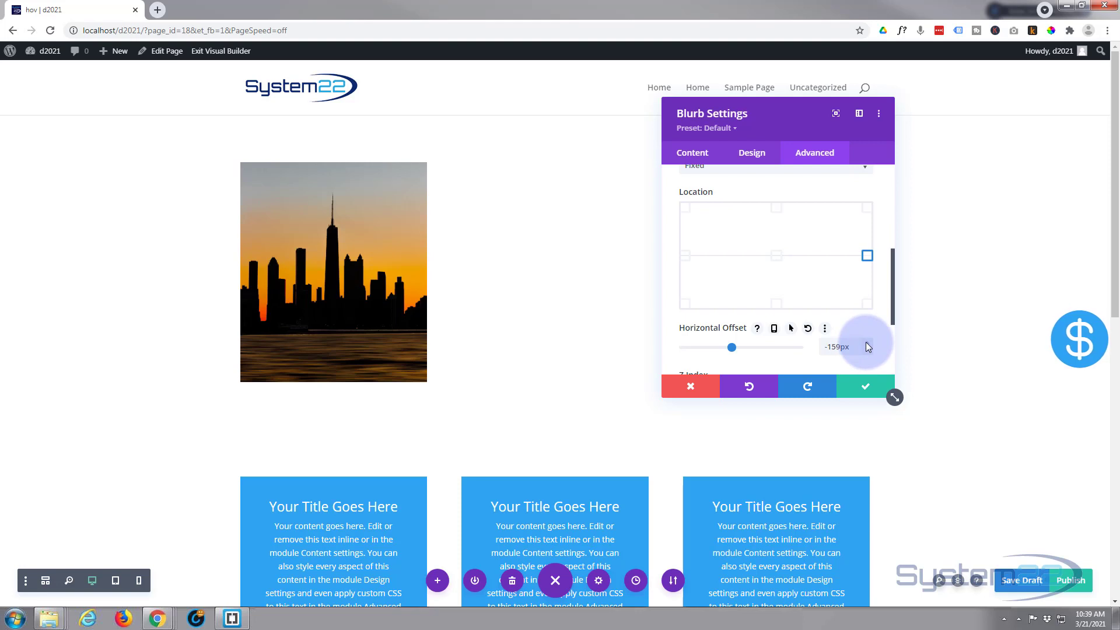
{"action": "left_click", "coordinate": [866, 346]}
{"action": "left_click", "coordinate": [867, 347]}
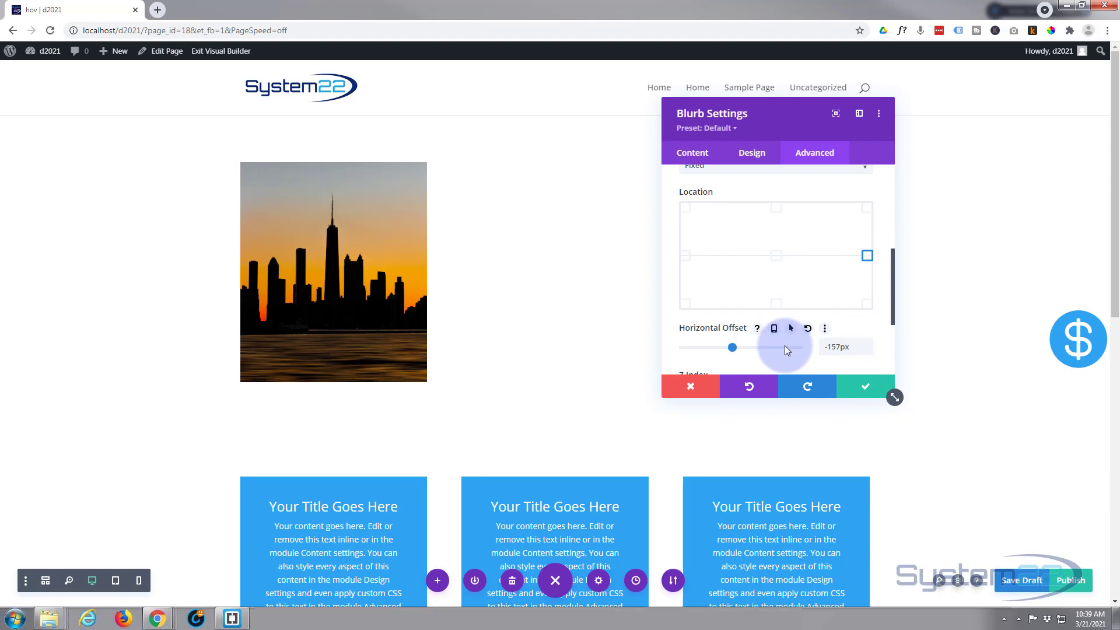
Enable a hover state for the blurb's horizontal offset and set the hover value to 25px
{"action": "scroll", "coordinate": [785, 349], "scroll_direction": "down", "scroll_amount": 1}
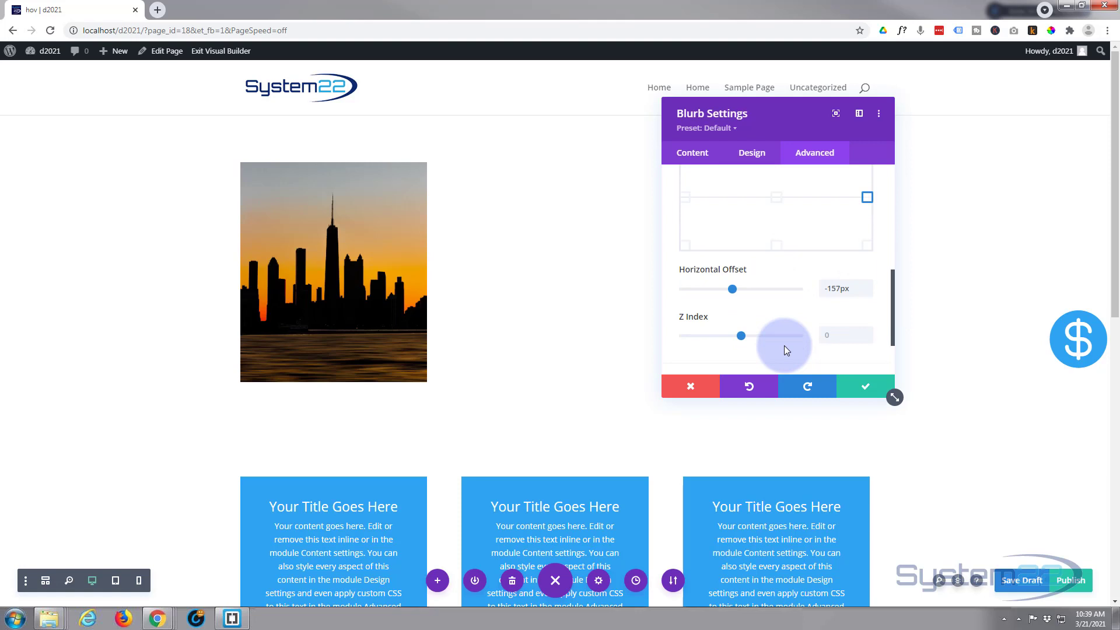
{"action": "mouse_move", "coordinate": [758, 273]}
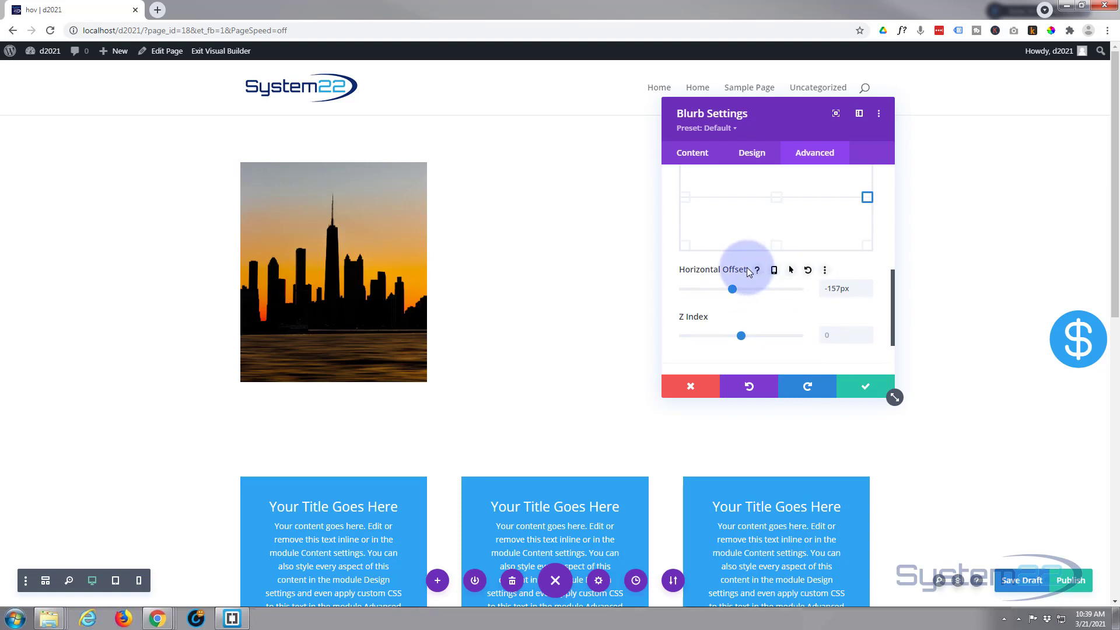
{"action": "left_click", "coordinate": [791, 271]}
{"action": "left_click", "coordinate": [731, 293]}
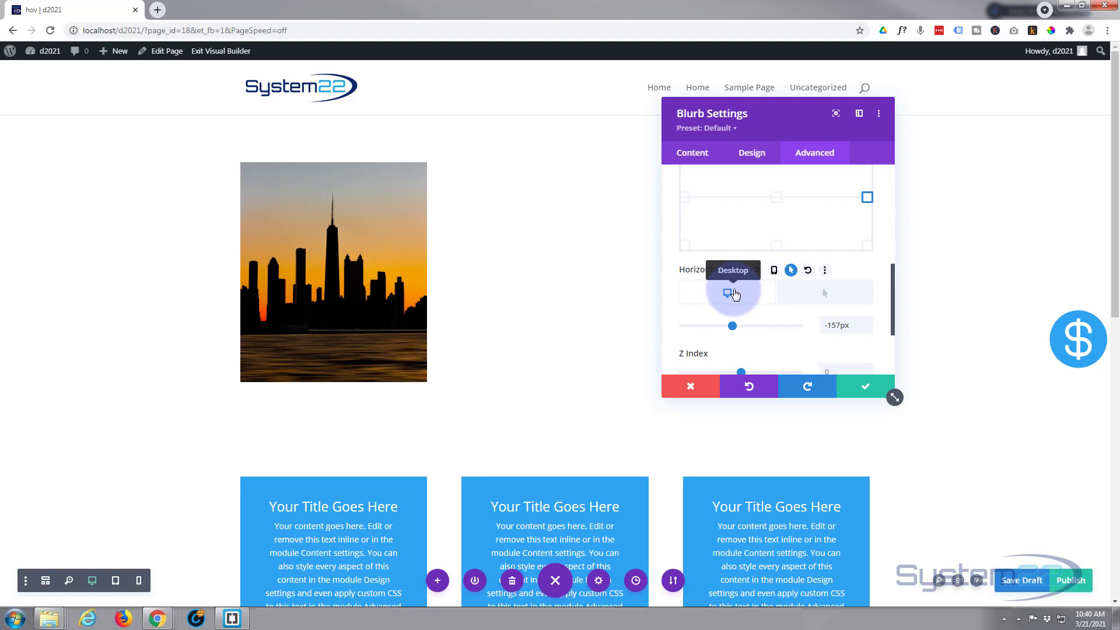
{"action": "left_click", "coordinate": [831, 297]}
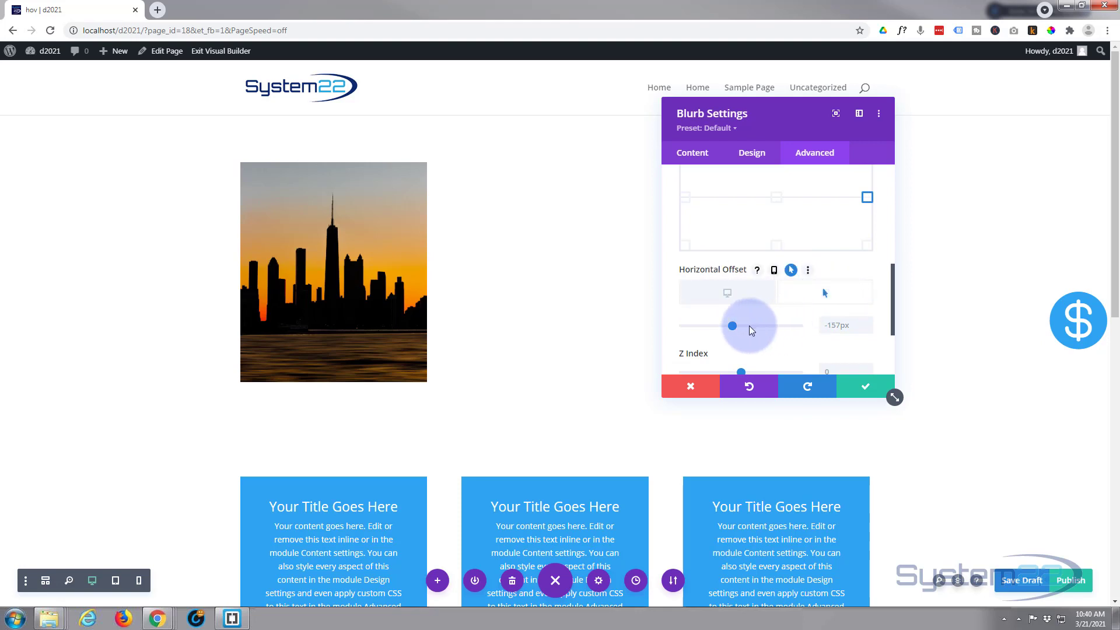
{"action": "left_click_drag", "start_coordinate": [733, 330], "coordinate": [745, 330]}
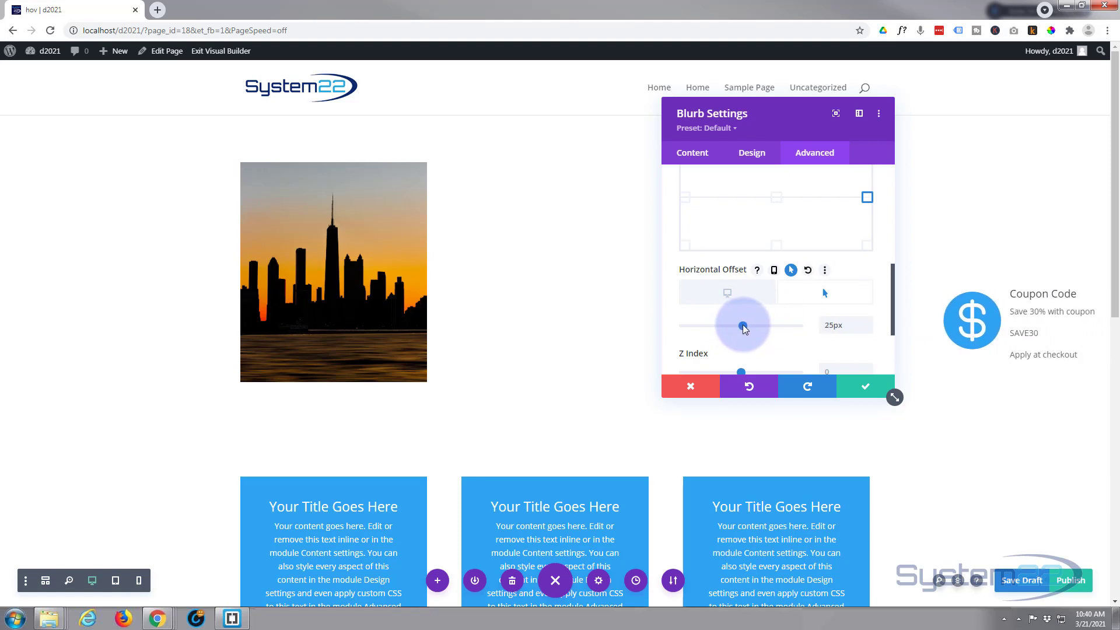
Give the blurb a white #ffffff background color and check it against the page's dark footer
{"action": "scroll", "coordinate": [620, 370], "scroll_direction": "down", "scroll_amount": 7}
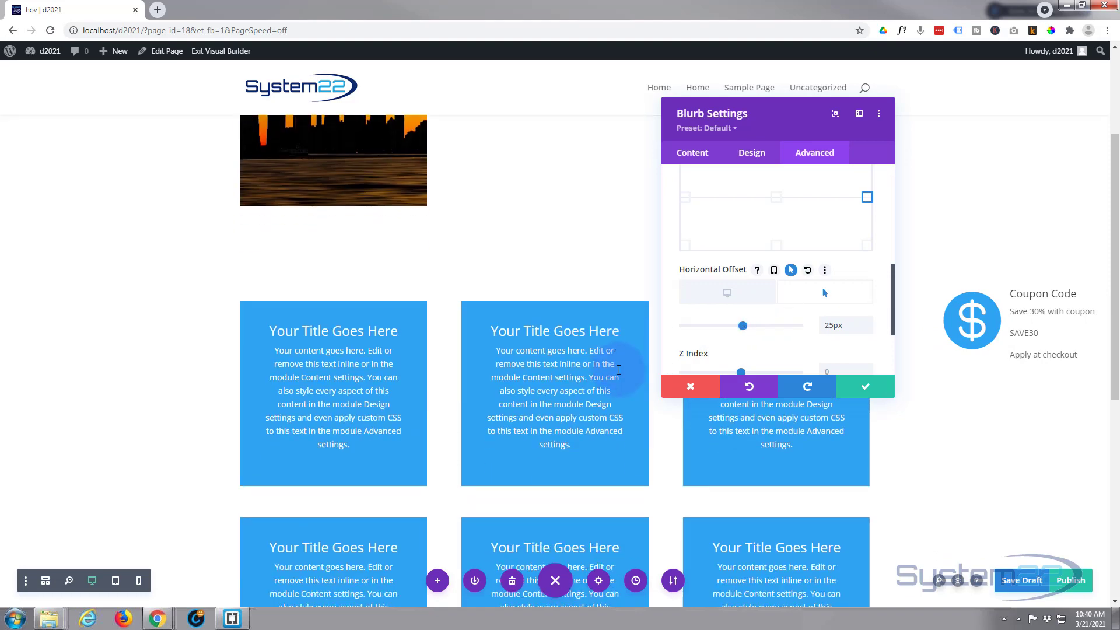
{"action": "scroll", "coordinate": [619, 370], "scroll_direction": "down", "scroll_amount": 3}
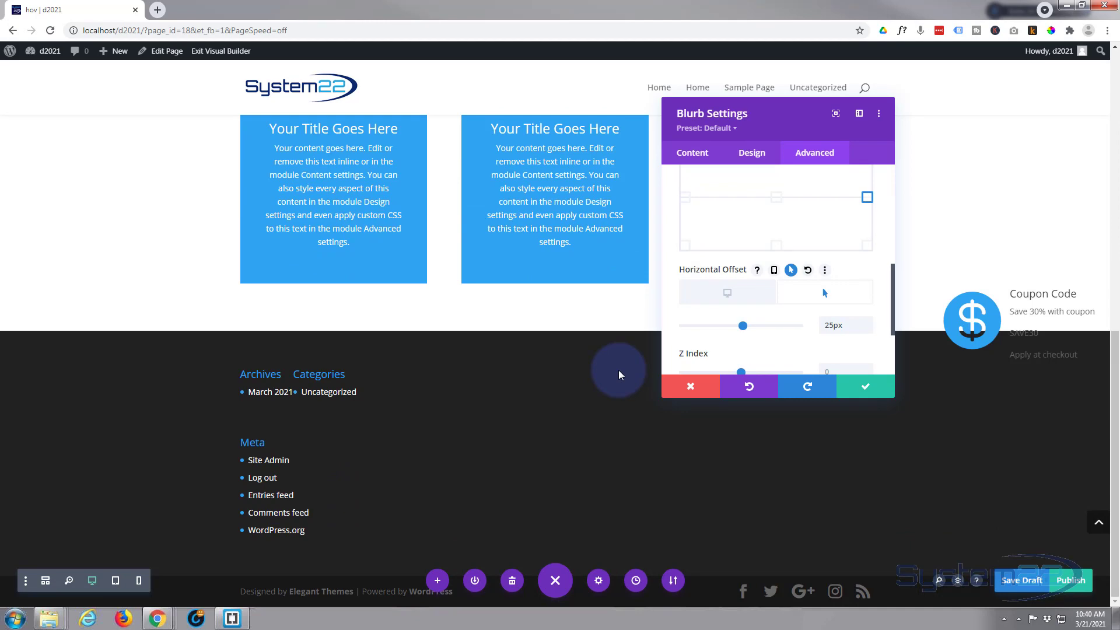
{"action": "scroll", "coordinate": [619, 370], "scroll_direction": "up", "scroll_amount": 7}
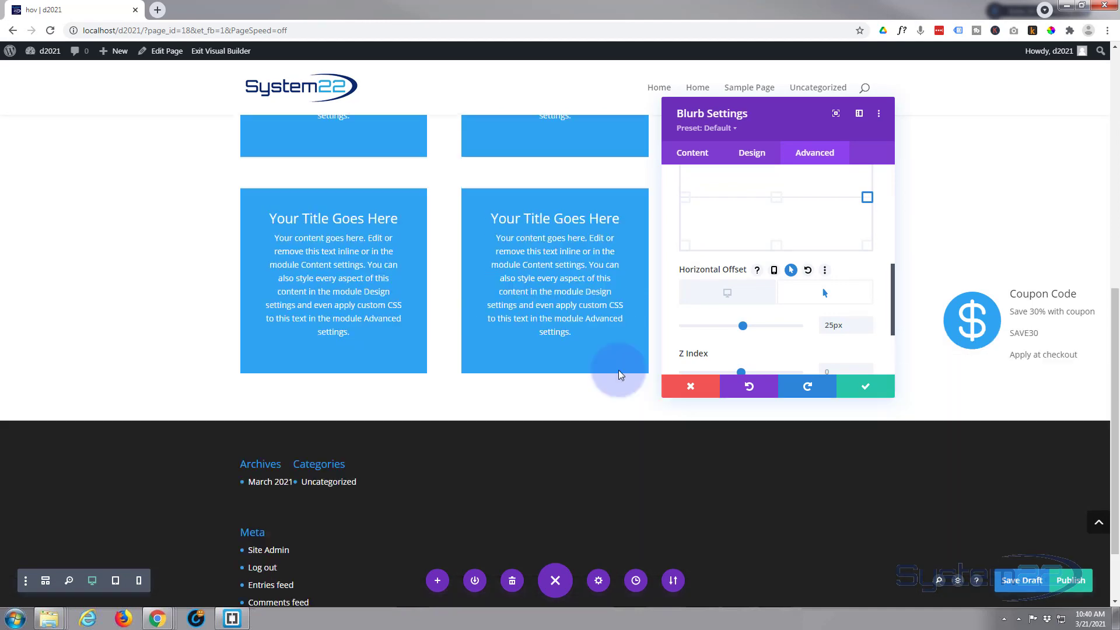
{"action": "scroll", "coordinate": [619, 370], "scroll_direction": "up", "scroll_amount": 2}
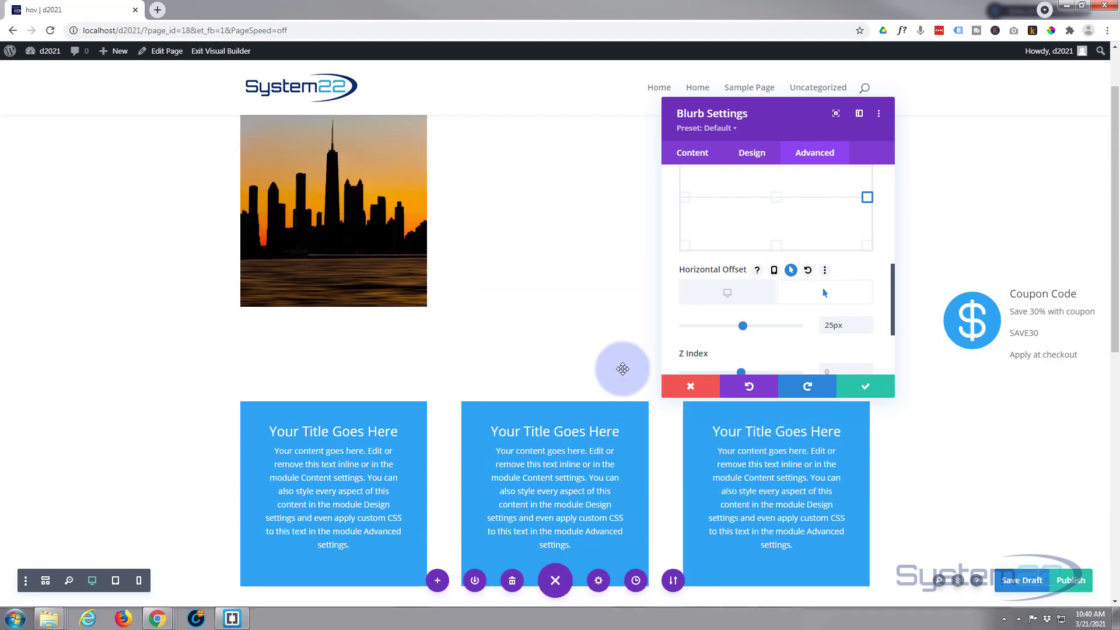
{"action": "left_click", "coordinate": [695, 157]}
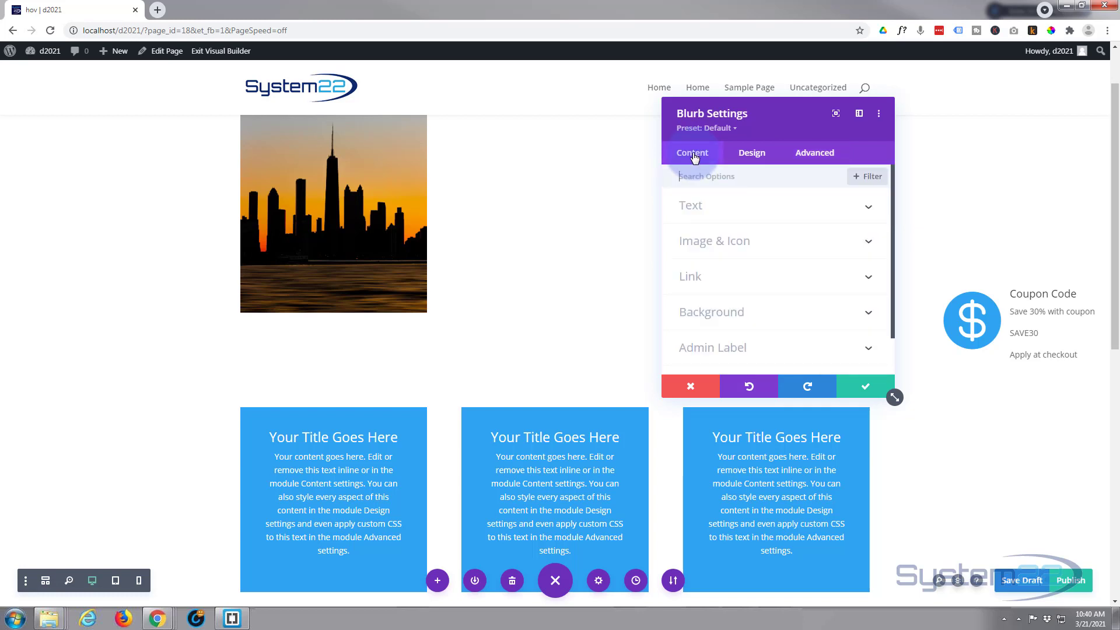
{"action": "left_click", "coordinate": [763, 313]}
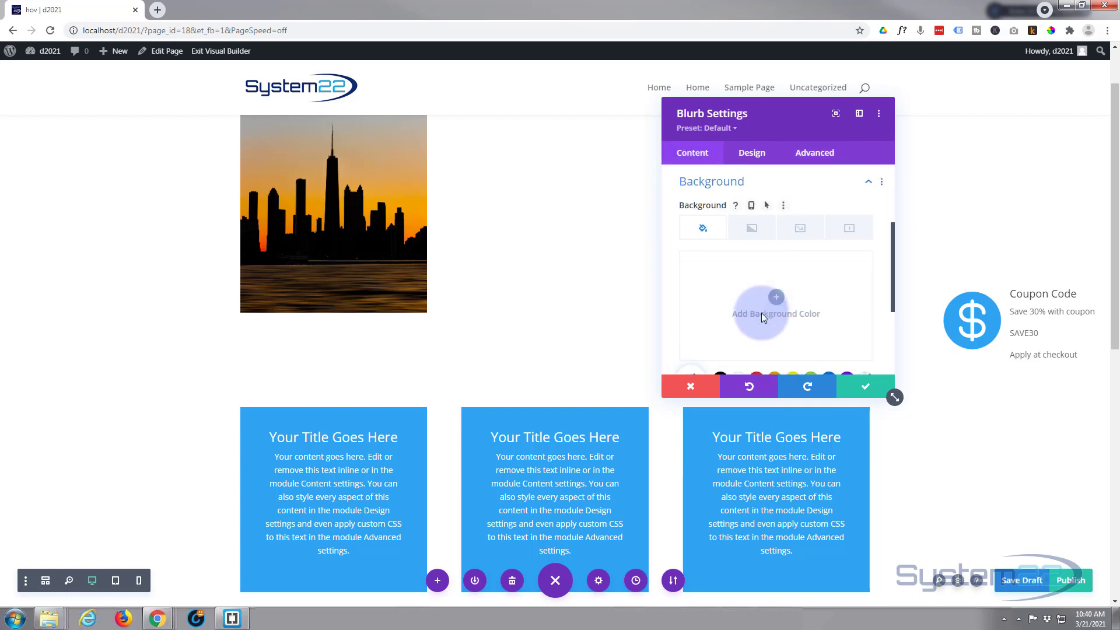
{"action": "scroll", "coordinate": [711, 315], "scroll_direction": "down", "scroll_amount": 1}
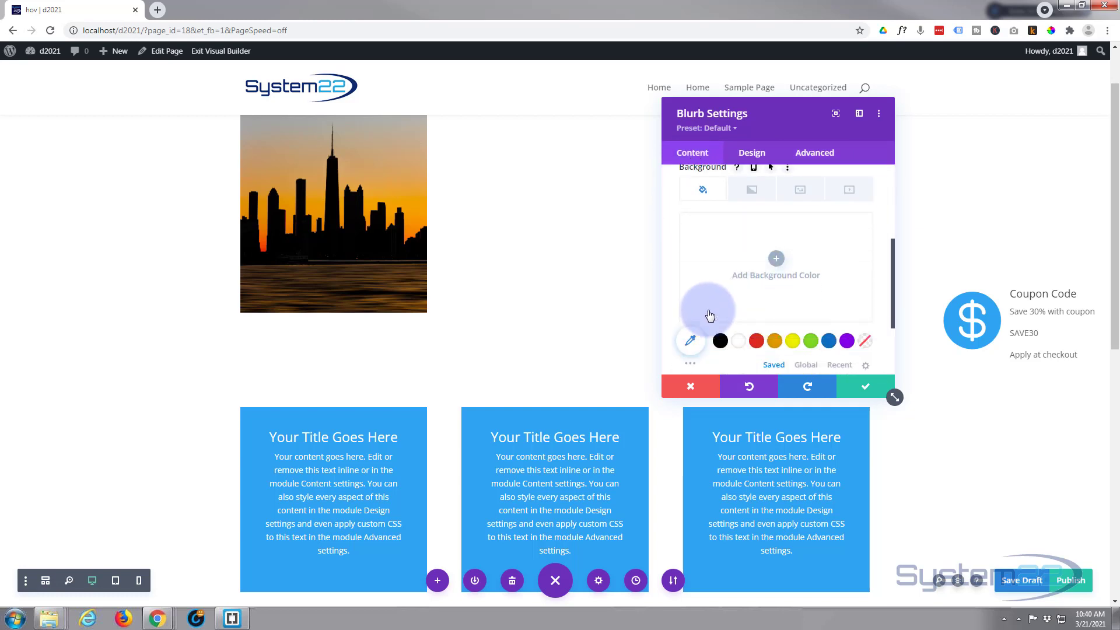
{"action": "left_click", "coordinate": [740, 326]}
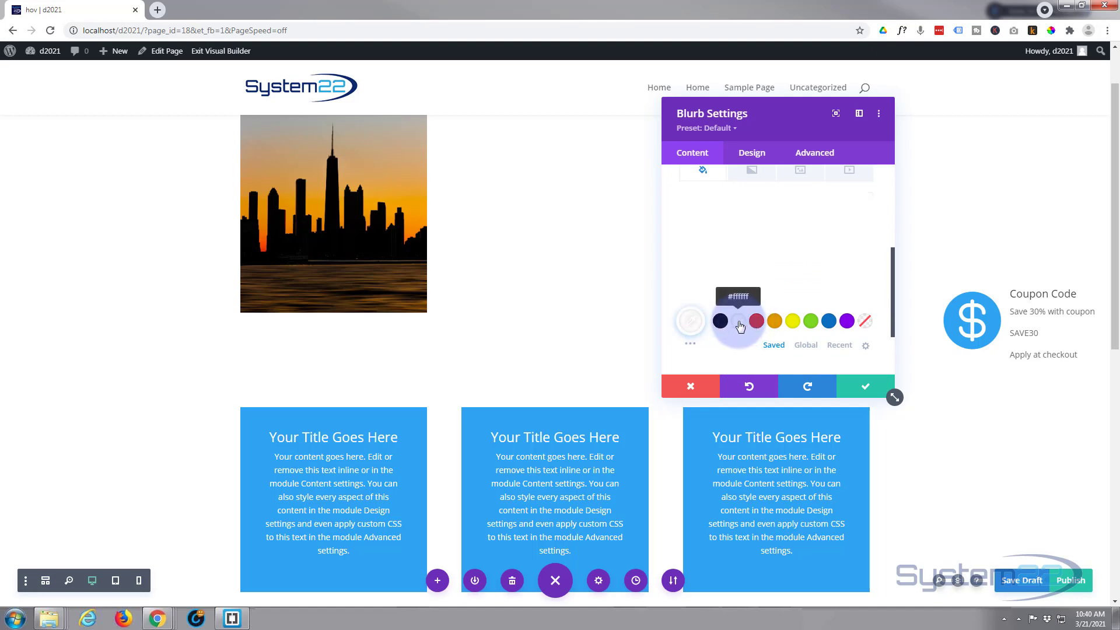
{"action": "scroll", "coordinate": [924, 306], "scroll_direction": "down", "scroll_amount": 3}
{"action": "scroll", "coordinate": [924, 306], "scroll_direction": "down", "scroll_amount": 2}
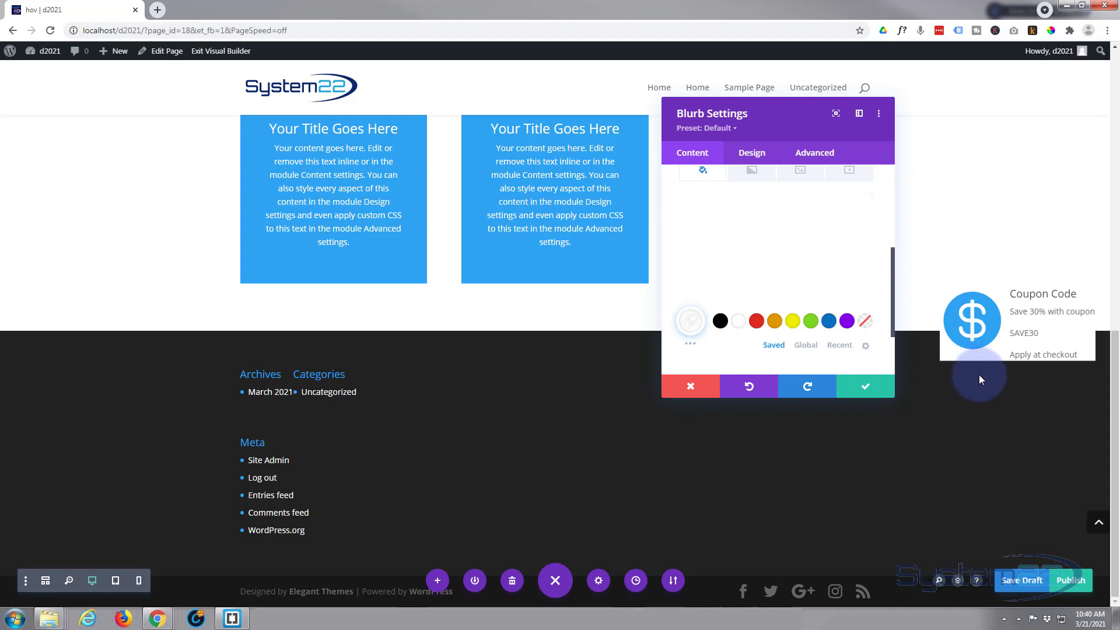
Give the blurb 20px of padding on all four sides, linking top with bottom and left with right
{"action": "left_click", "coordinate": [749, 153]}
{"action": "scroll", "coordinate": [753, 302], "scroll_direction": "down", "scroll_amount": 1}
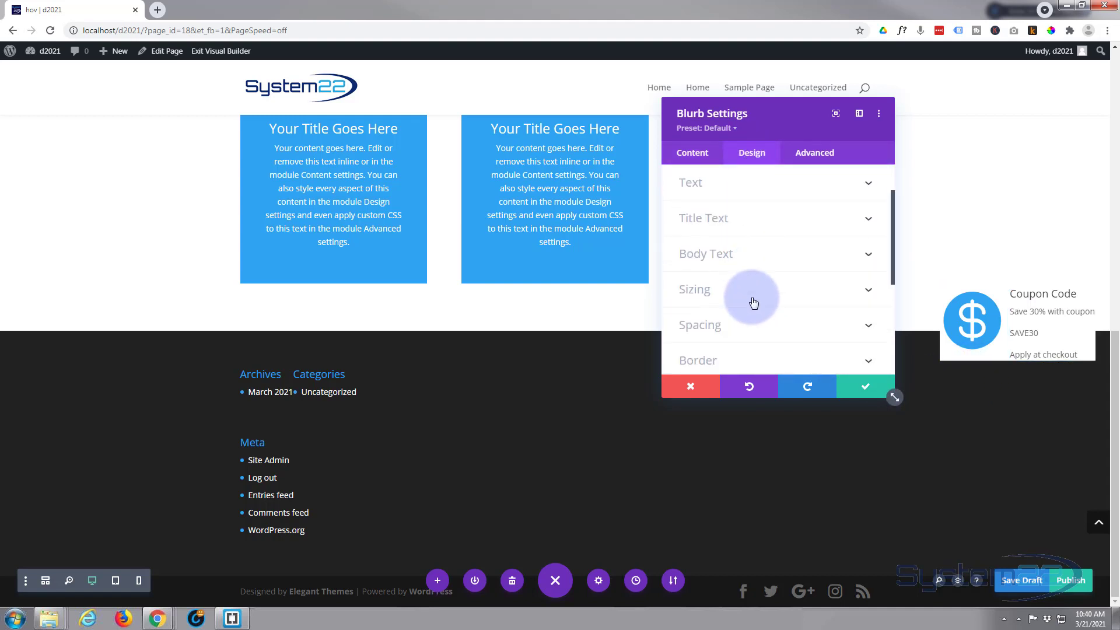
{"action": "scroll", "coordinate": [753, 302], "scroll_direction": "down", "scroll_amount": 1}
{"action": "left_click", "coordinate": [753, 271]}
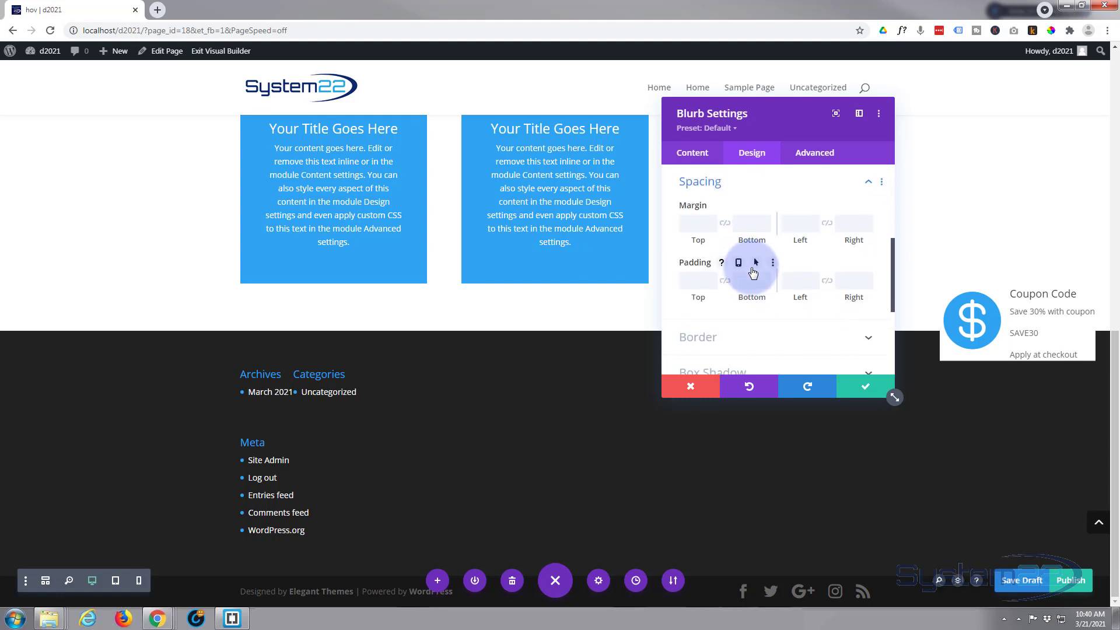
{"action": "left_click", "coordinate": [692, 283]}
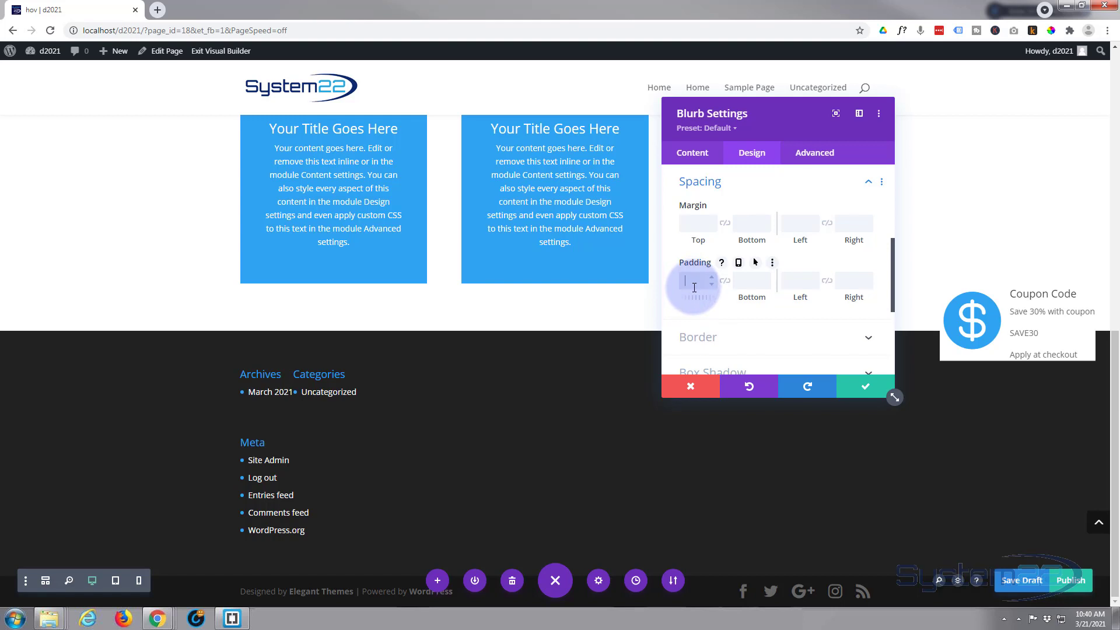
{"action": "left_click", "coordinate": [721, 284]}
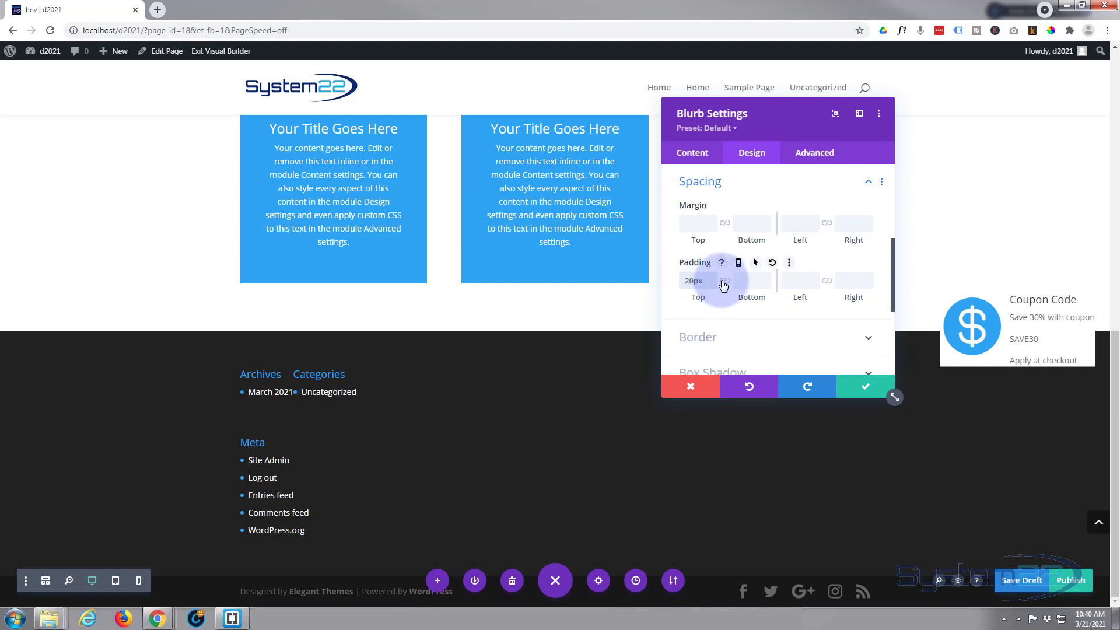
{"action": "left_click", "coordinate": [724, 282]}
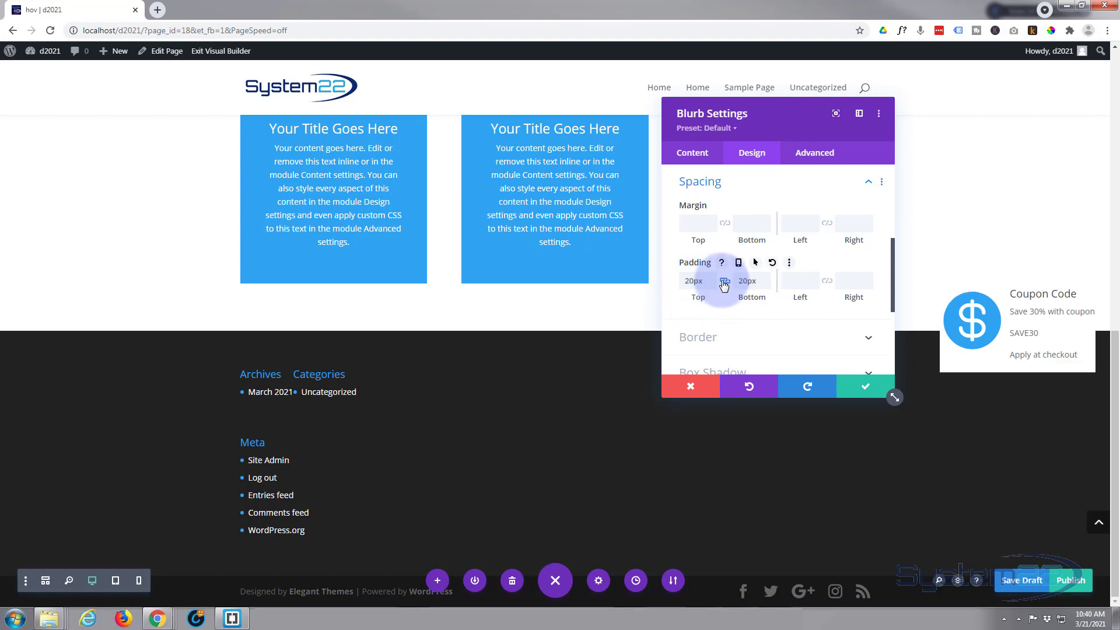
{"action": "left_click", "coordinate": [789, 286]}
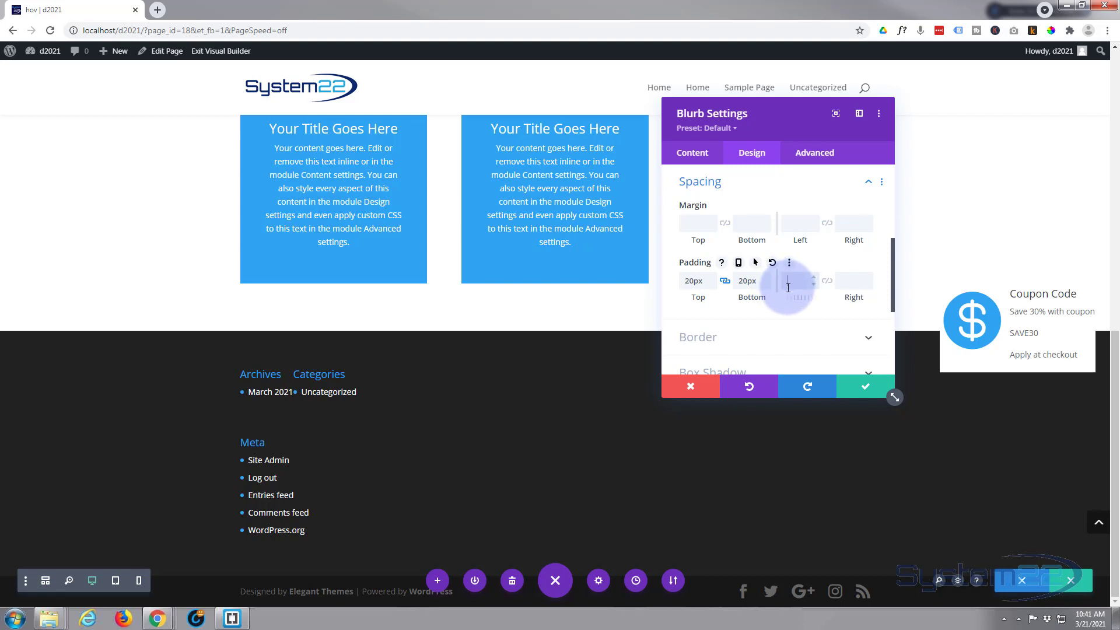
{"action": "type", "text": "20px"}
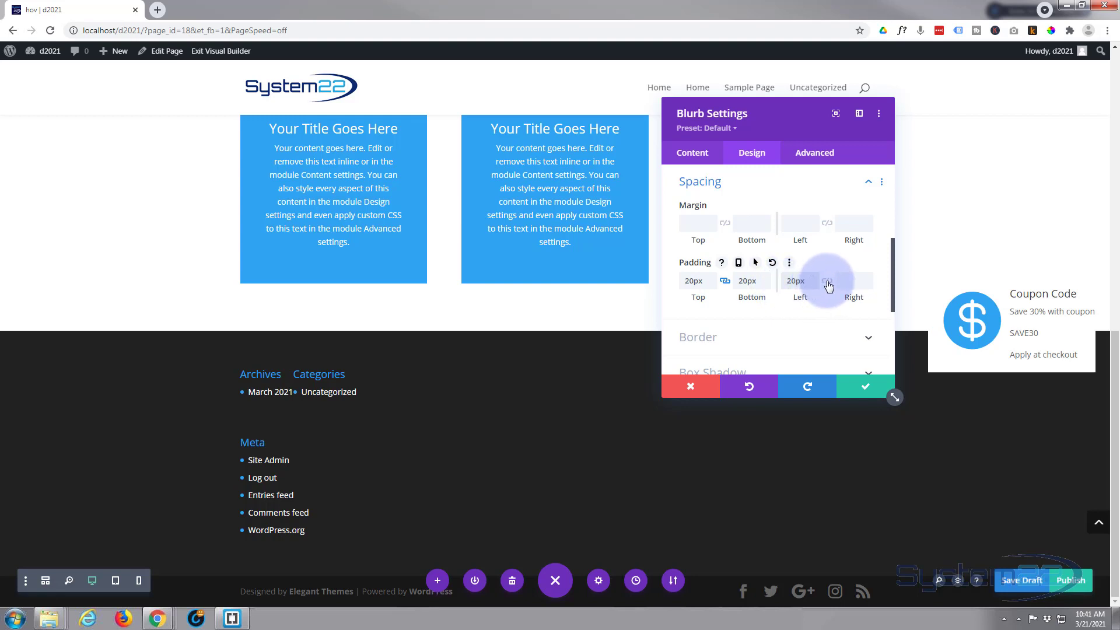
{"action": "left_click", "coordinate": [828, 283]}
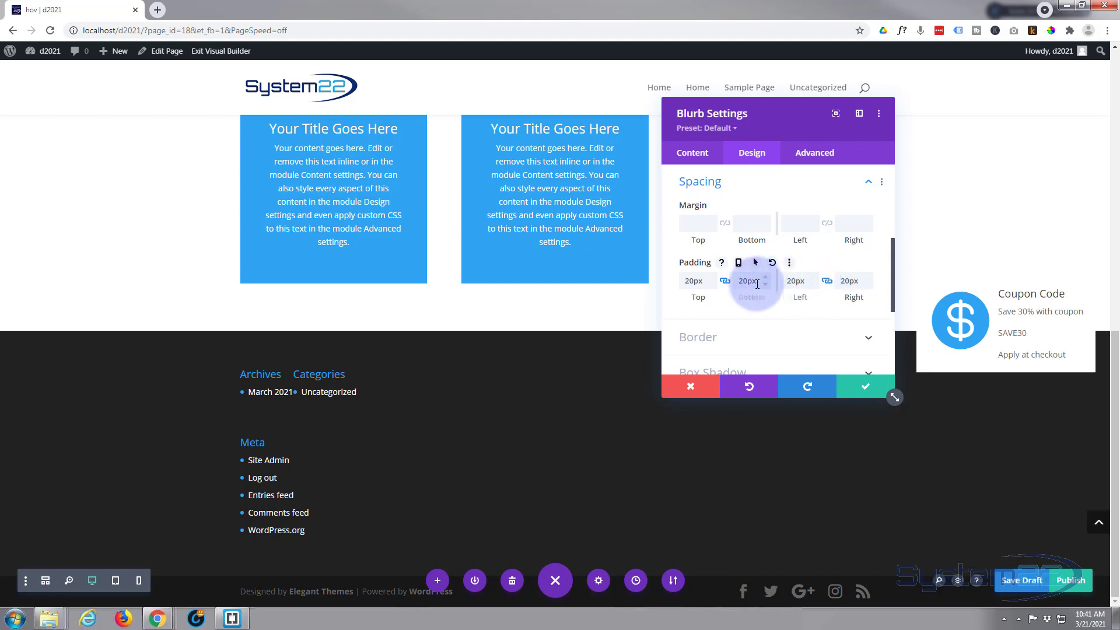
{"action": "scroll", "coordinate": [753, 257], "scroll_direction": "up", "scroll_amount": 1}
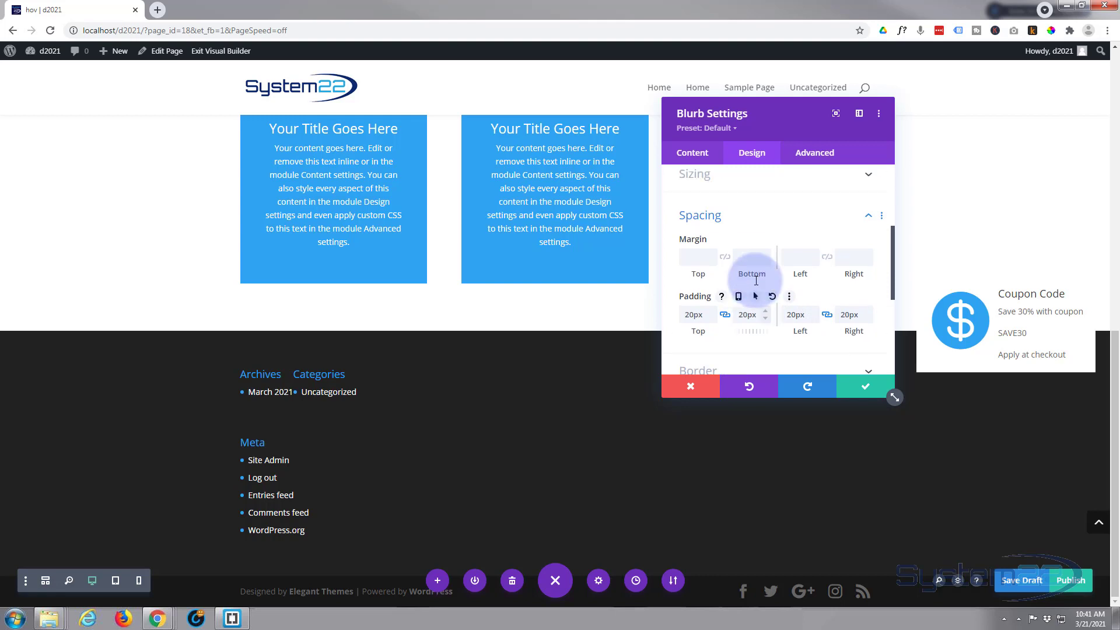
Set the fixed blurb's horizontal offset to -177px in the default desktop state and -16px in the hover state
{"action": "left_click", "coordinate": [816, 153]}
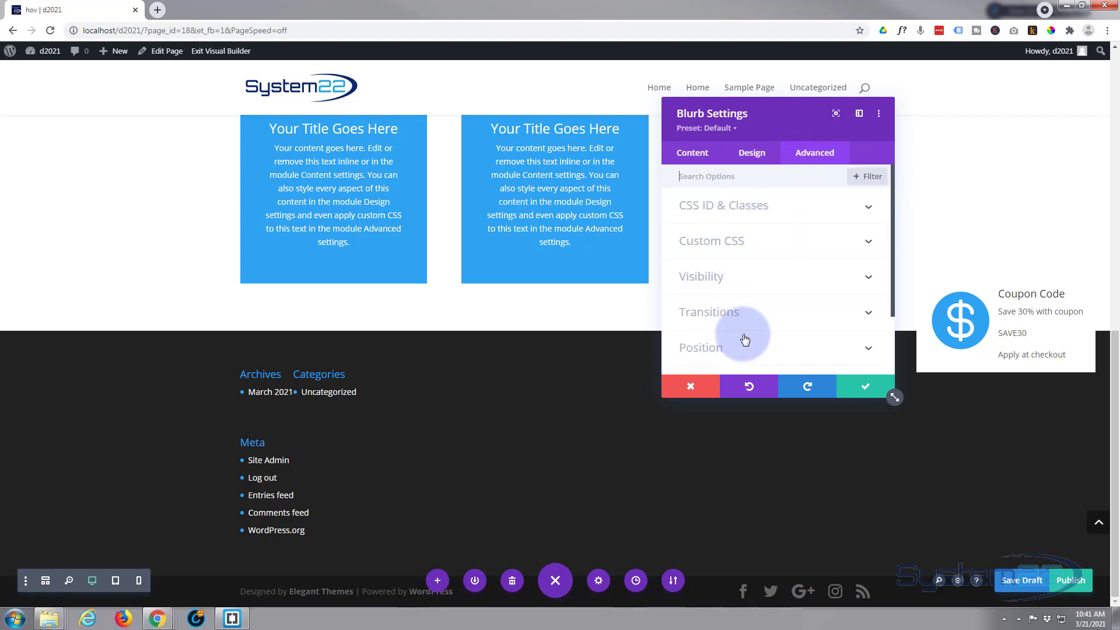
{"action": "scroll", "coordinate": [744, 330], "scroll_direction": "down", "scroll_amount": 1}
{"action": "left_click", "coordinate": [764, 301]}
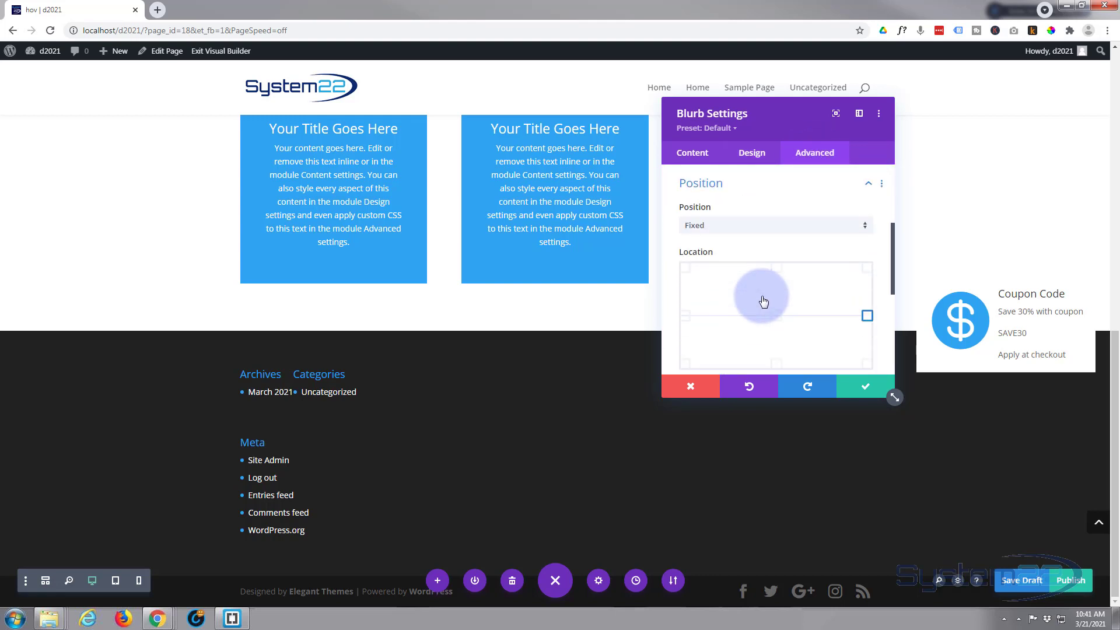
{"action": "scroll", "coordinate": [762, 296], "scroll_direction": "down", "scroll_amount": 1}
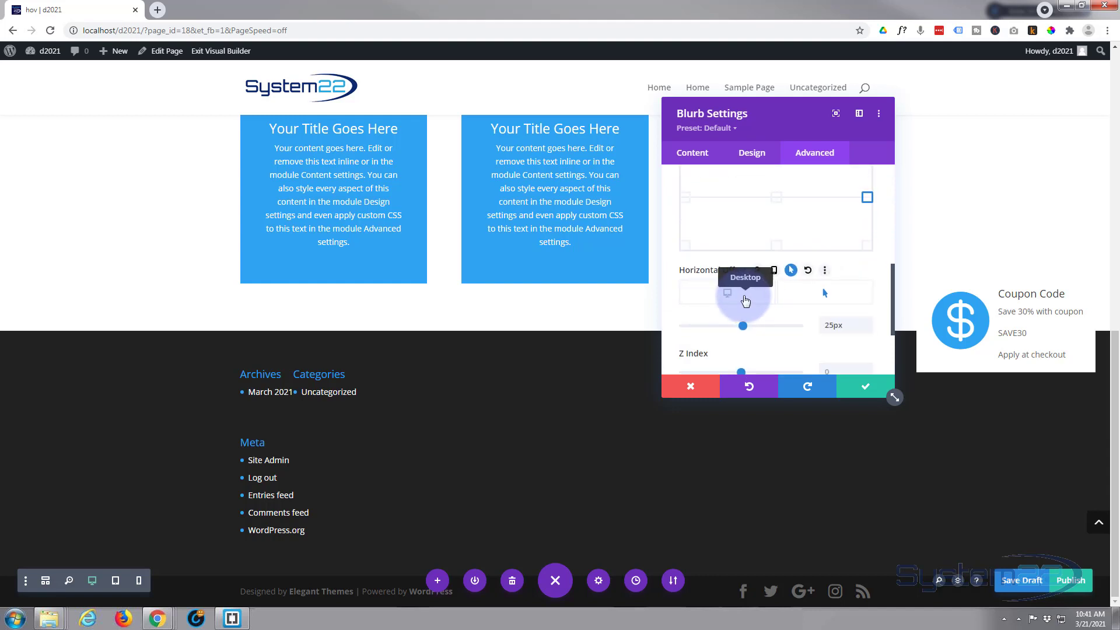
{"action": "left_click", "coordinate": [742, 299]}
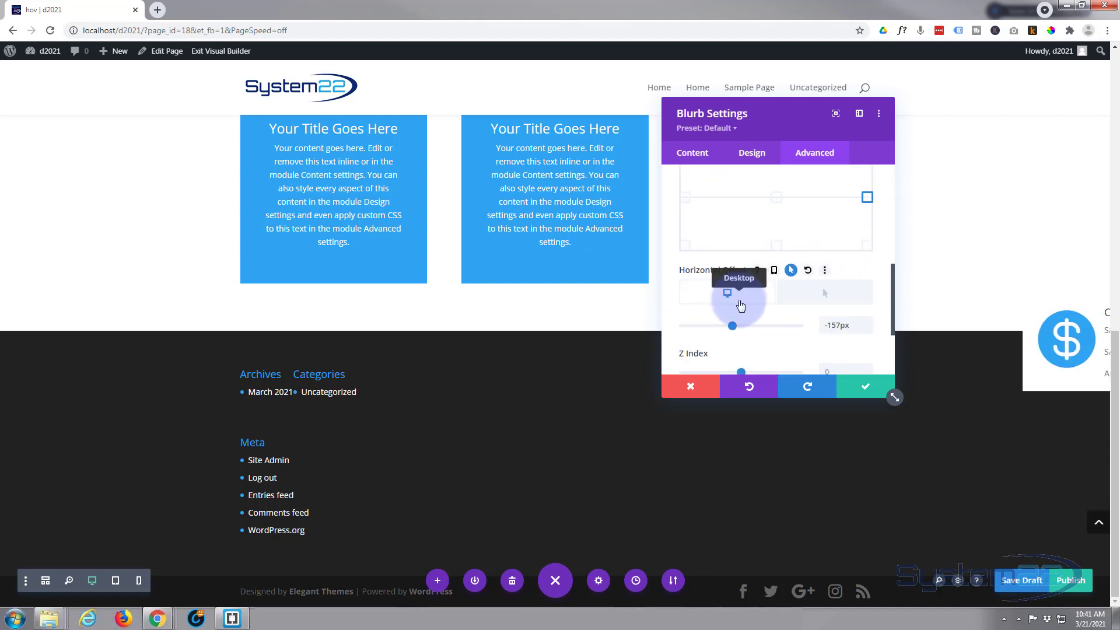
{"action": "left_click_drag", "start_coordinate": [731, 326], "coordinate": [731, 327]}
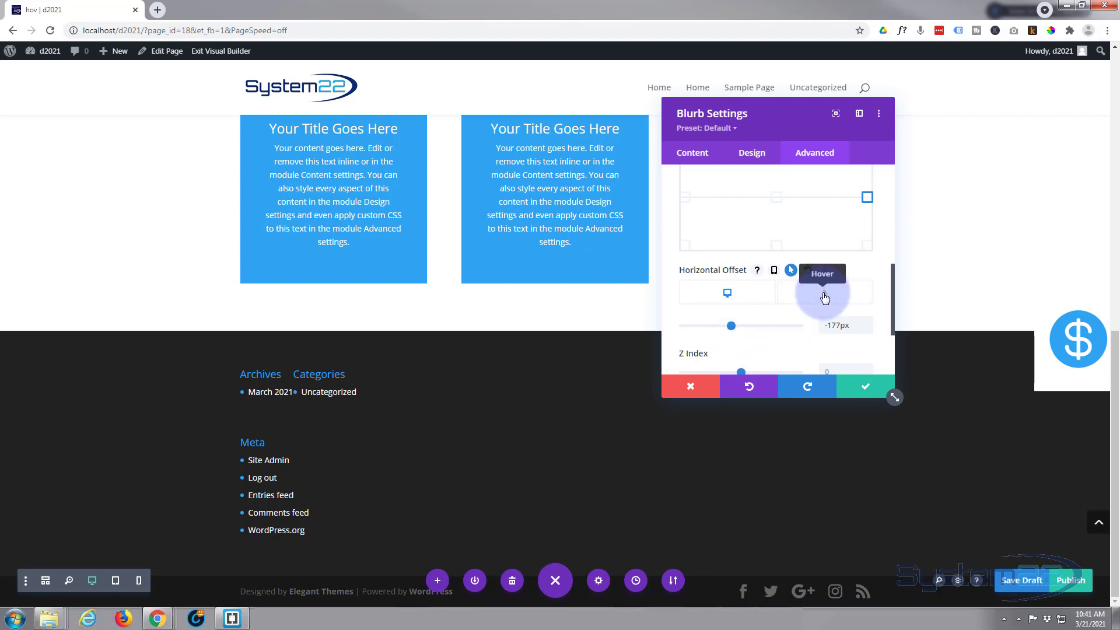
{"action": "left_click", "coordinate": [825, 298]}
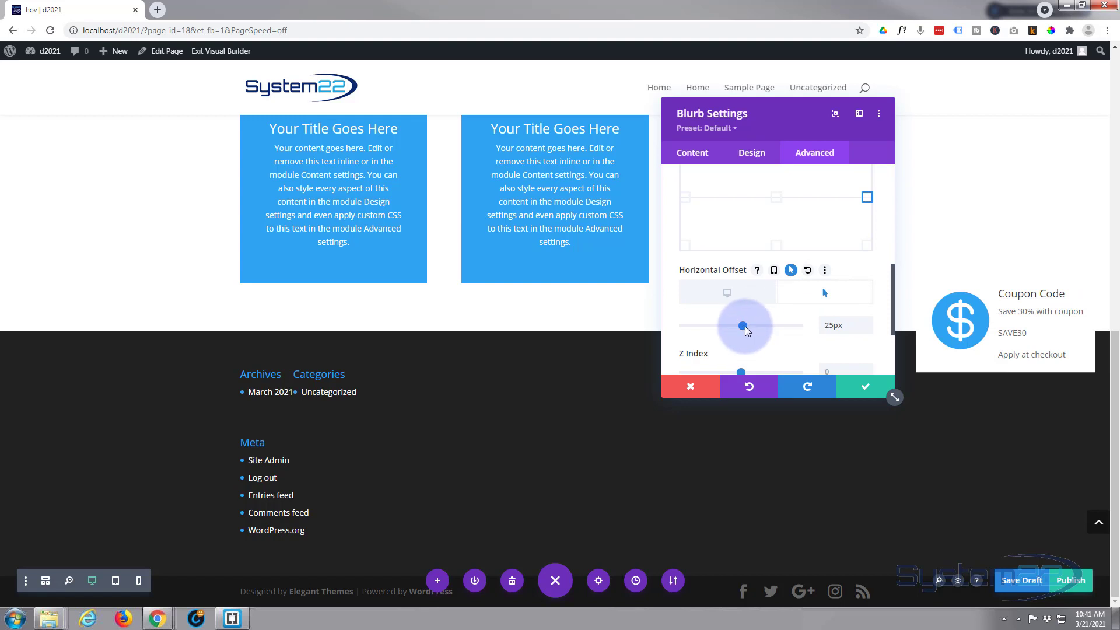
{"action": "left_click_drag", "start_coordinate": [745, 327], "coordinate": [809, 338]}
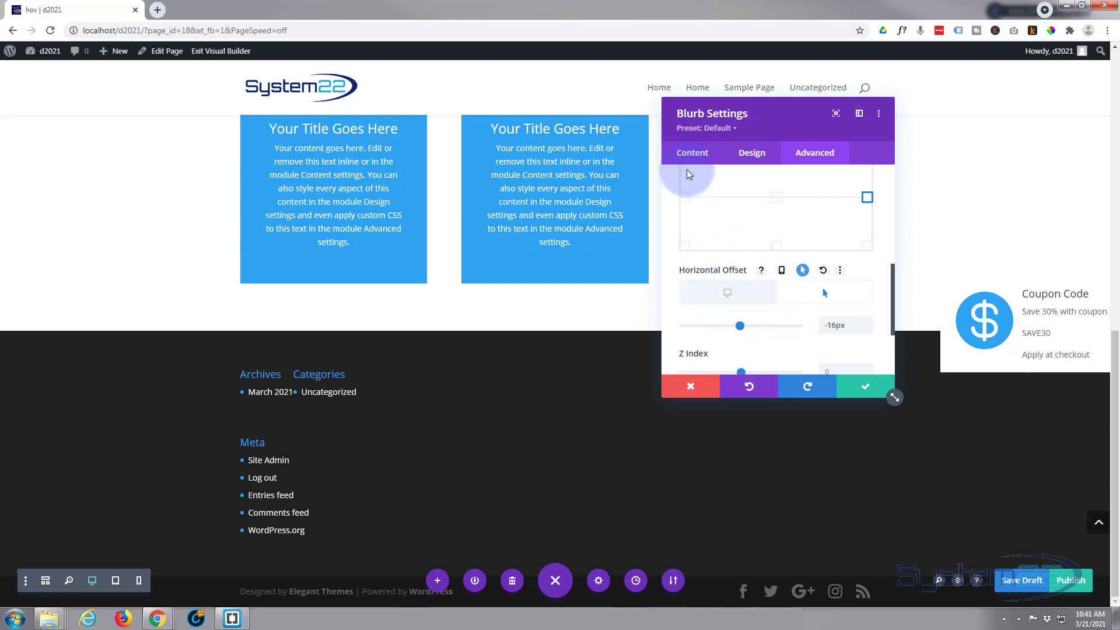
Remove the white background color from the coupon blurb
{"action": "left_click", "coordinate": [691, 153]}
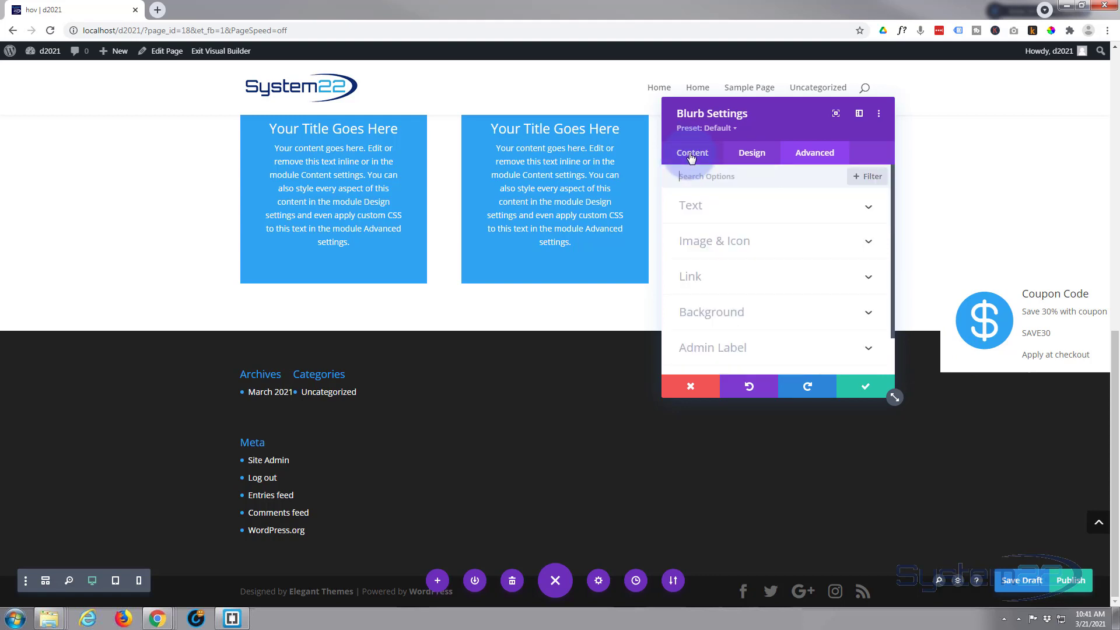
{"action": "left_click", "coordinate": [727, 310]}
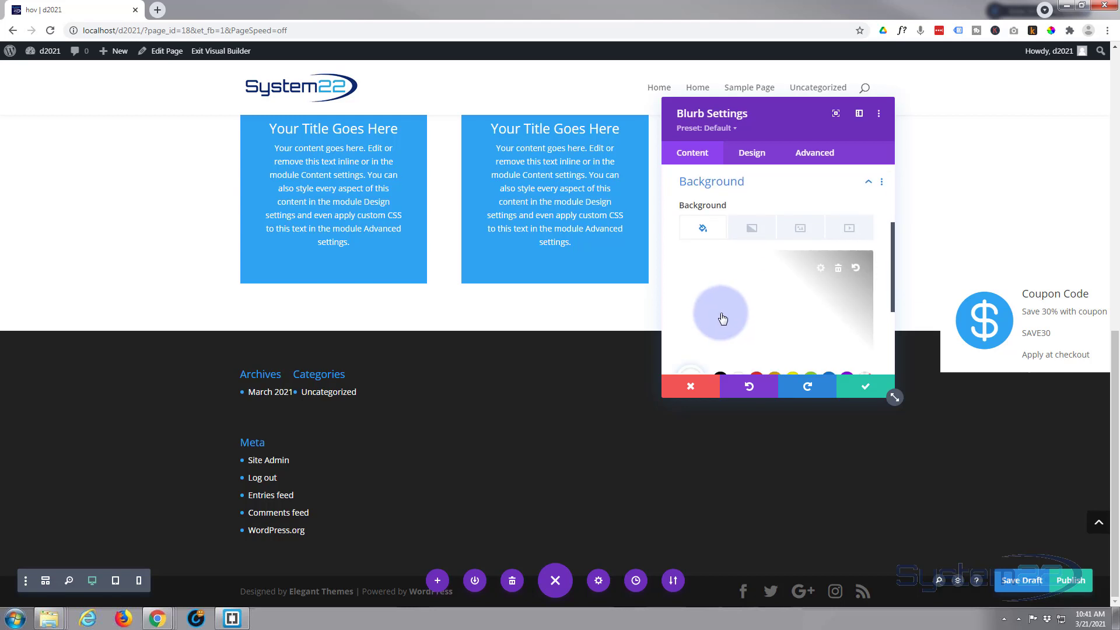
{"action": "left_click", "coordinate": [840, 270]}
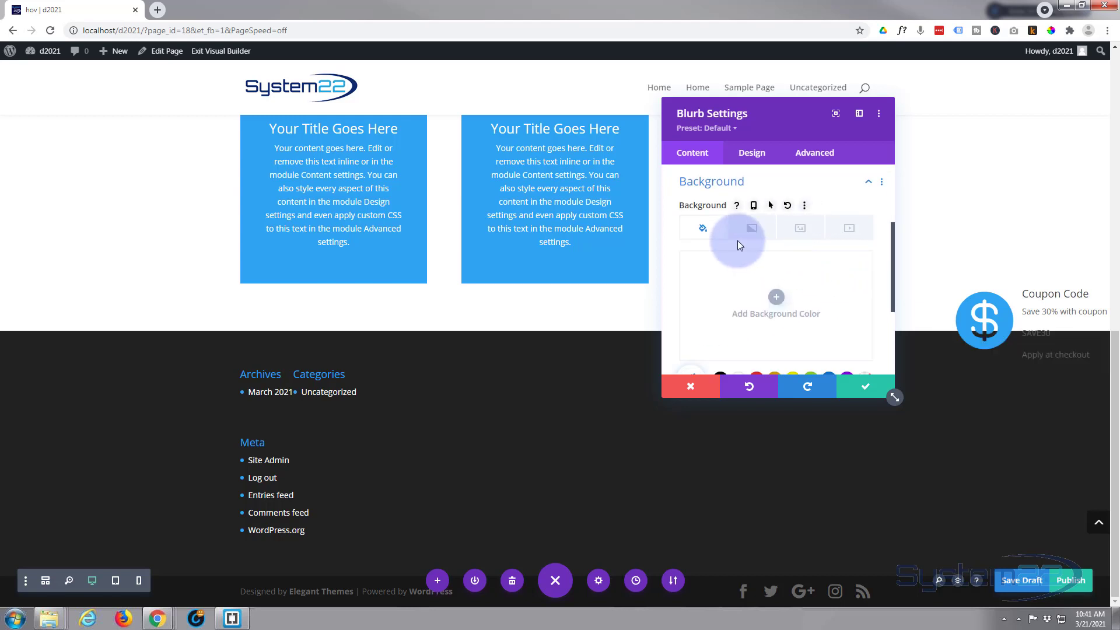
Enable a hover state for the blurb's background and set its hover color to white #ffffff
{"action": "left_click", "coordinate": [770, 206]}
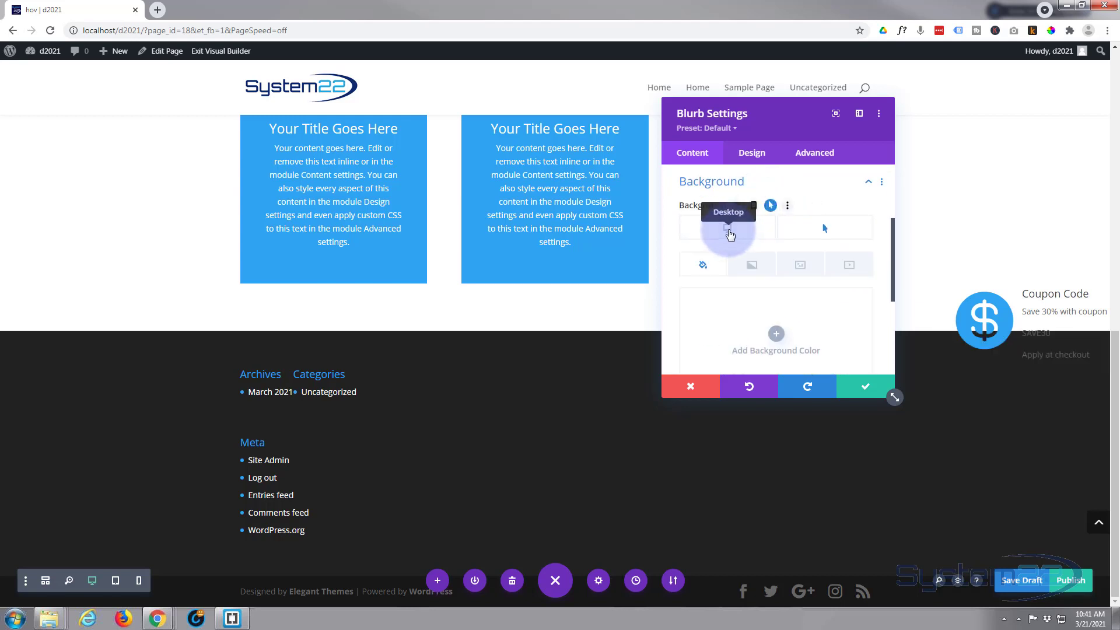
{"action": "left_click", "coordinate": [729, 232]}
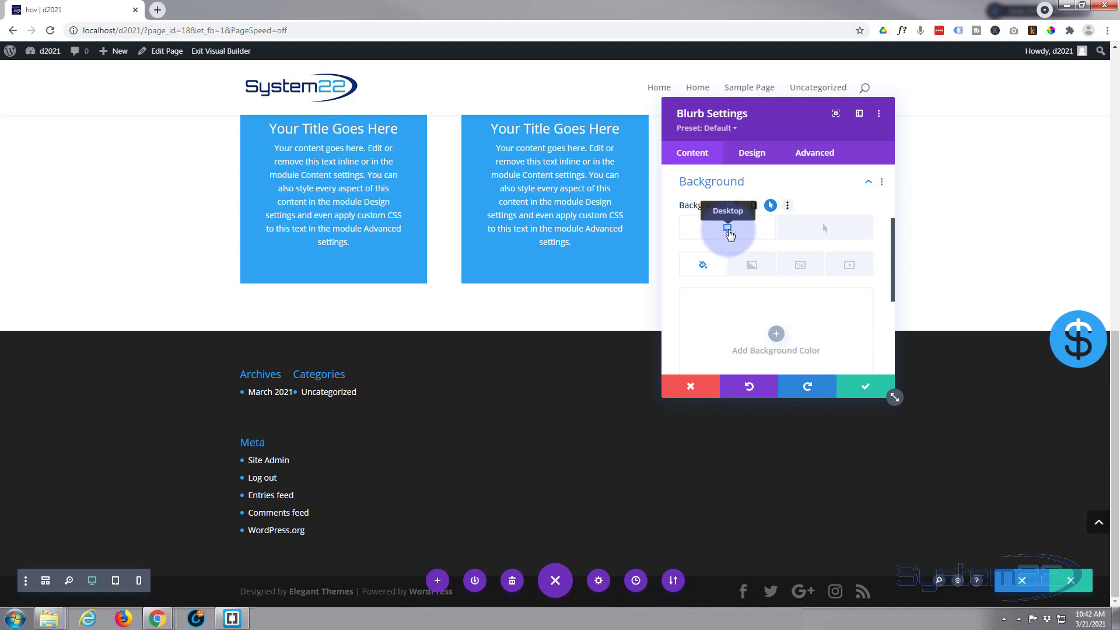
{"action": "left_click", "coordinate": [800, 236]}
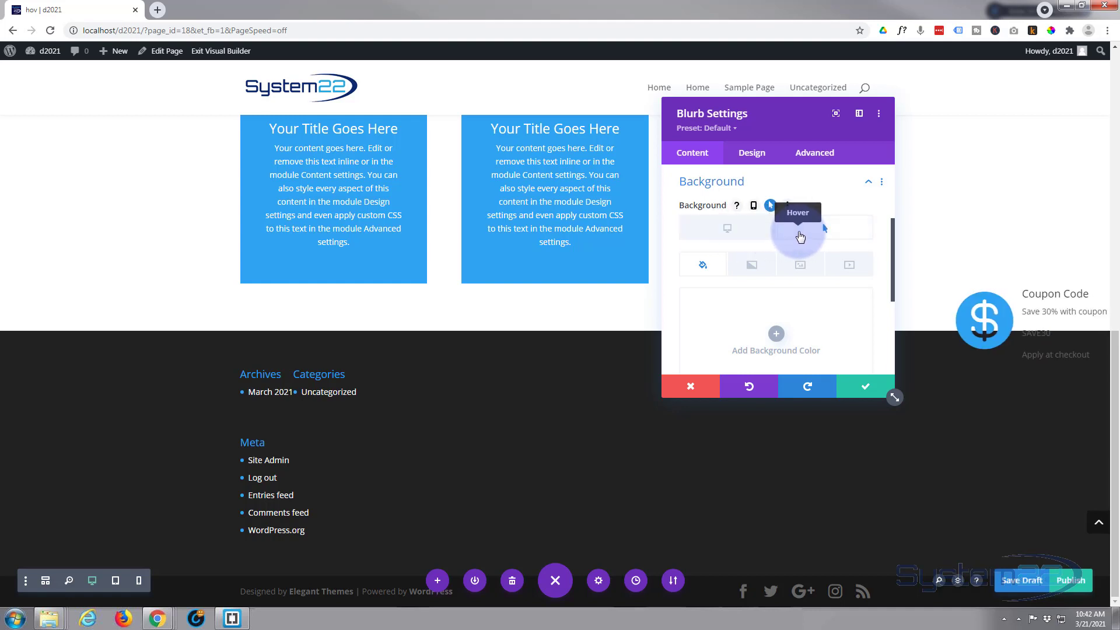
{"action": "left_click", "coordinate": [767, 325]}
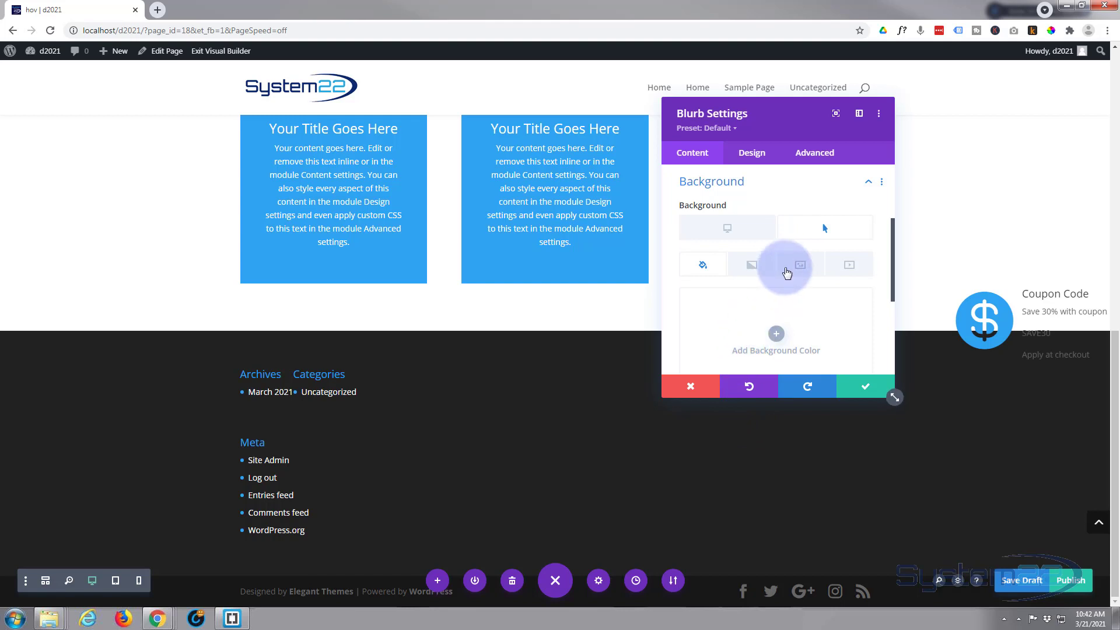
{"action": "left_click", "coordinate": [740, 295]}
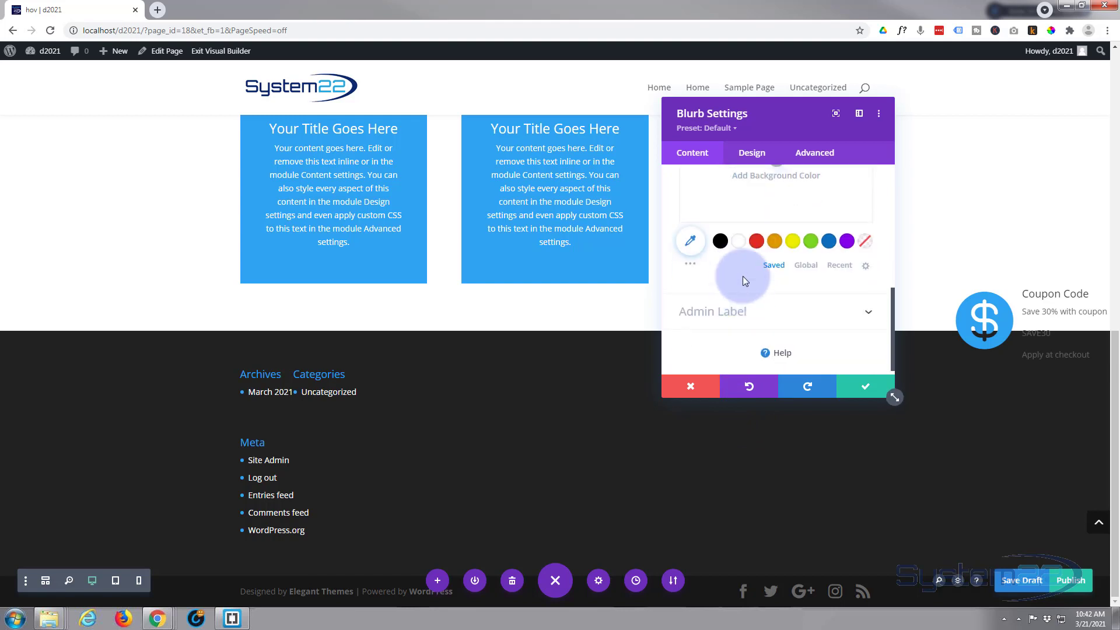
{"action": "left_click", "coordinate": [740, 241]}
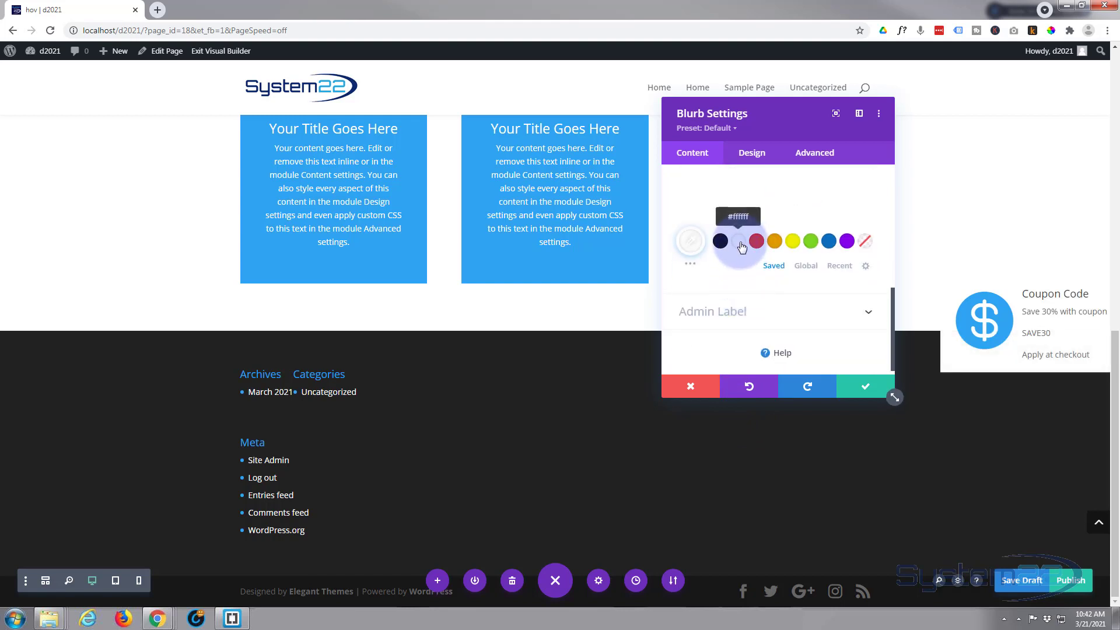
Compare the blurb's default and hover backgrounds against the page's dark footer and white content area
{"action": "scroll", "coordinate": [741, 287], "scroll_direction": "up", "scroll_amount": 3}
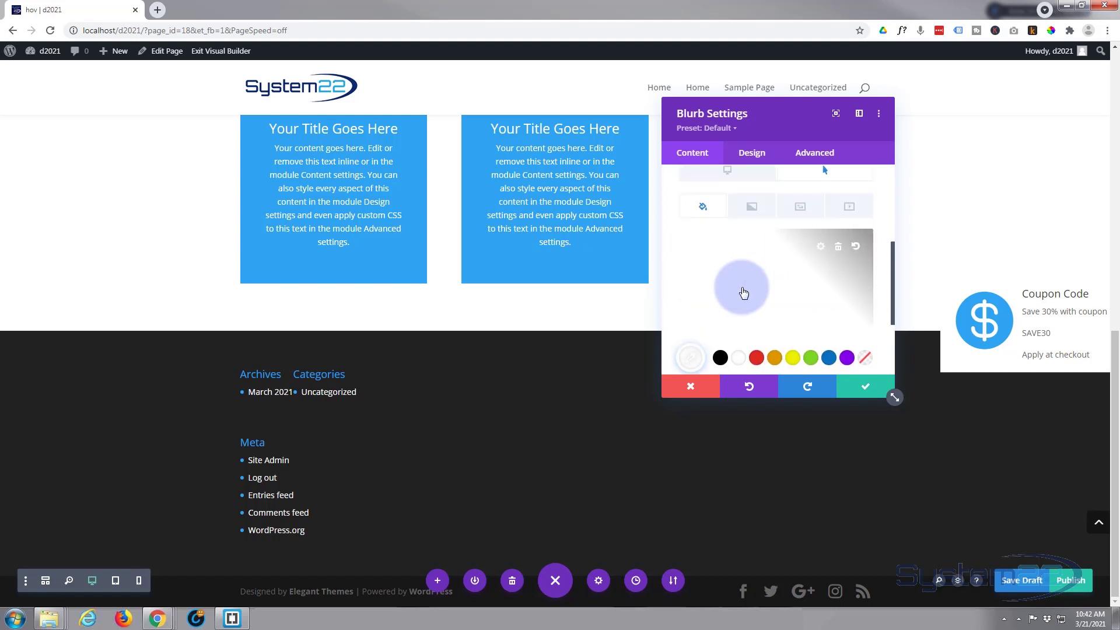
{"action": "scroll", "coordinate": [743, 288], "scroll_direction": "up", "scroll_amount": 1}
{"action": "left_click", "coordinate": [743, 235]}
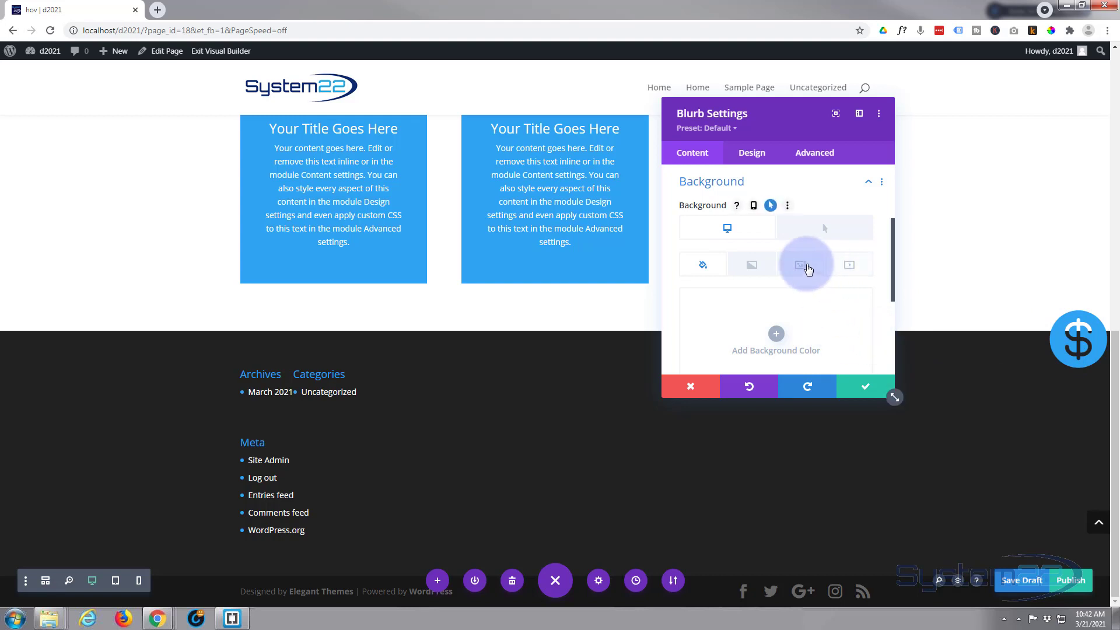
{"action": "scroll", "coordinate": [937, 379], "scroll_direction": "up", "scroll_amount": 2}
{"action": "scroll", "coordinate": [936, 379], "scroll_direction": "up", "scroll_amount": 2}
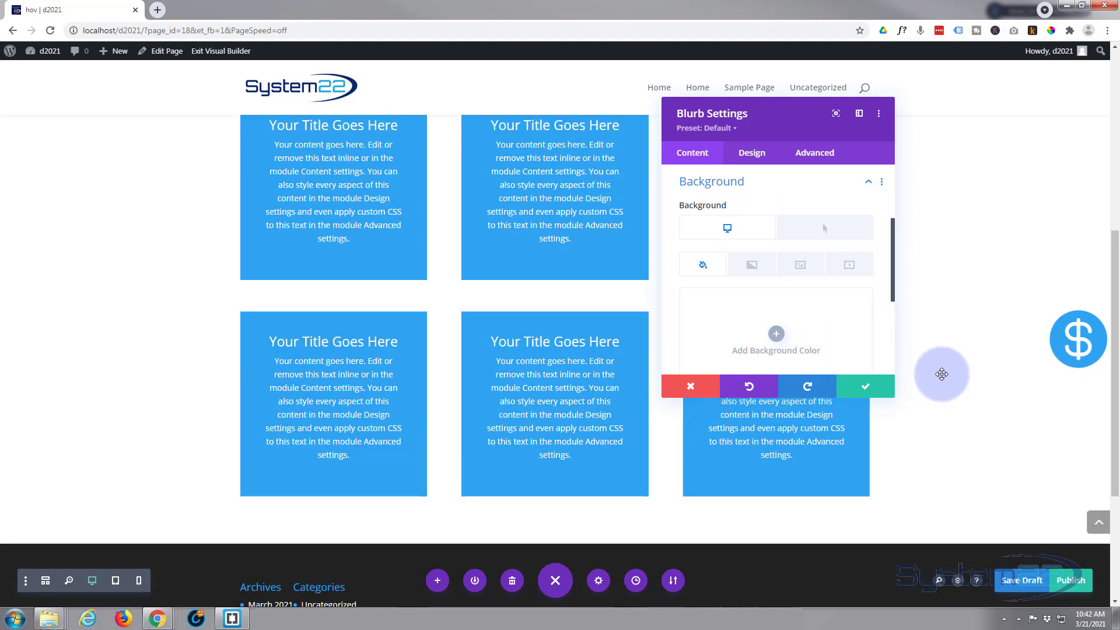
{"action": "left_click", "coordinate": [819, 239]}
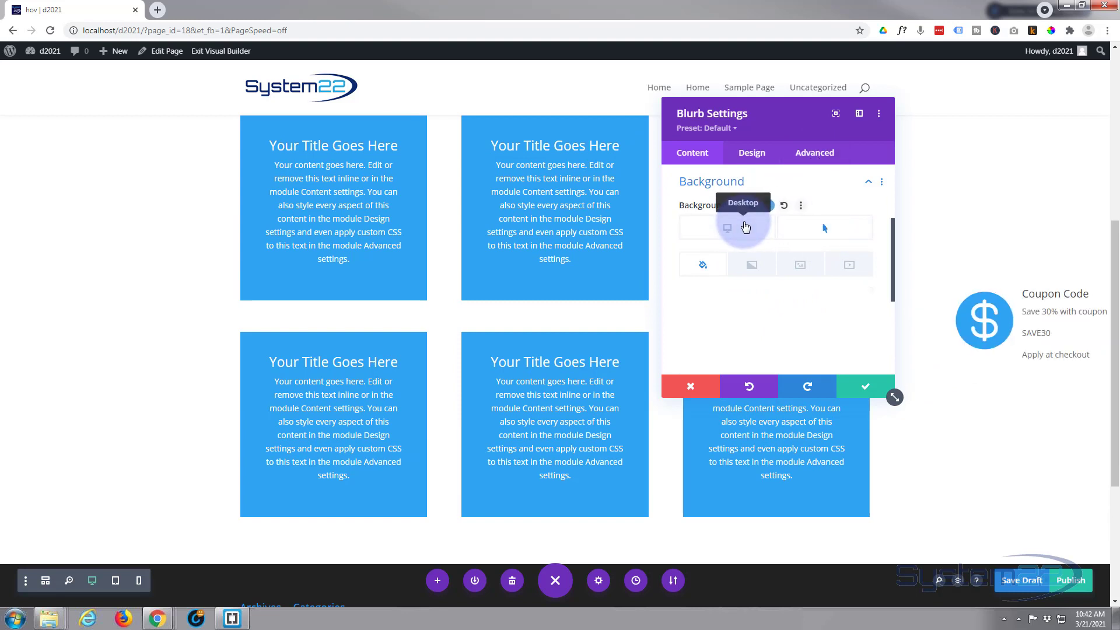
Set the coupon blurb's transition duration to 600ms and its transition speed curve to Ease-In-Out
{"action": "left_click", "coordinate": [810, 159]}
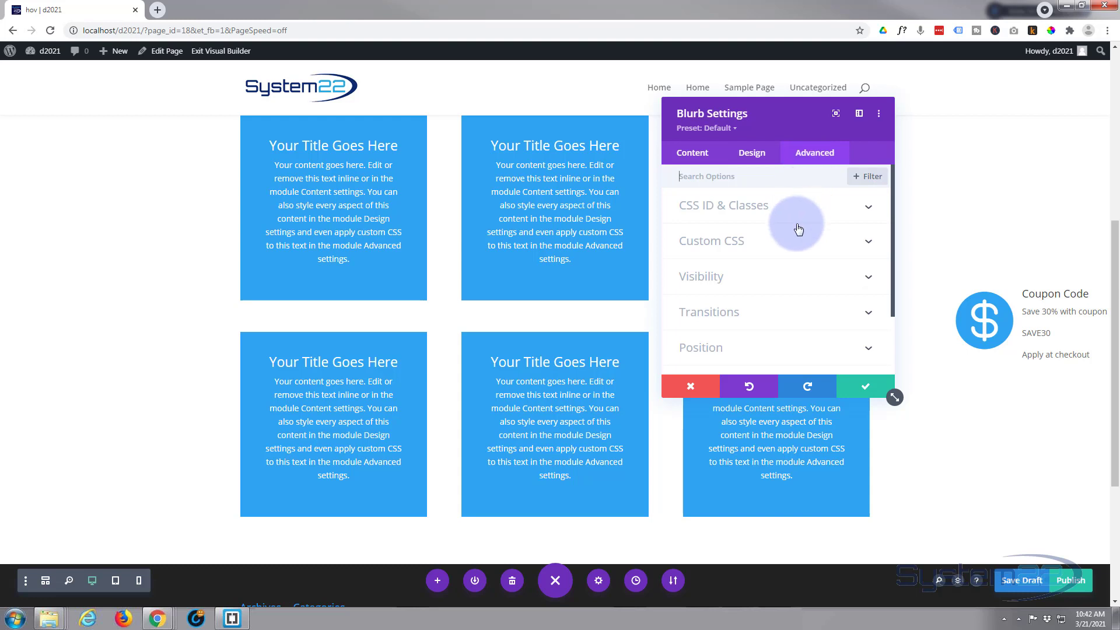
{"action": "scroll", "coordinate": [797, 229], "scroll_direction": "down", "scroll_amount": 2}
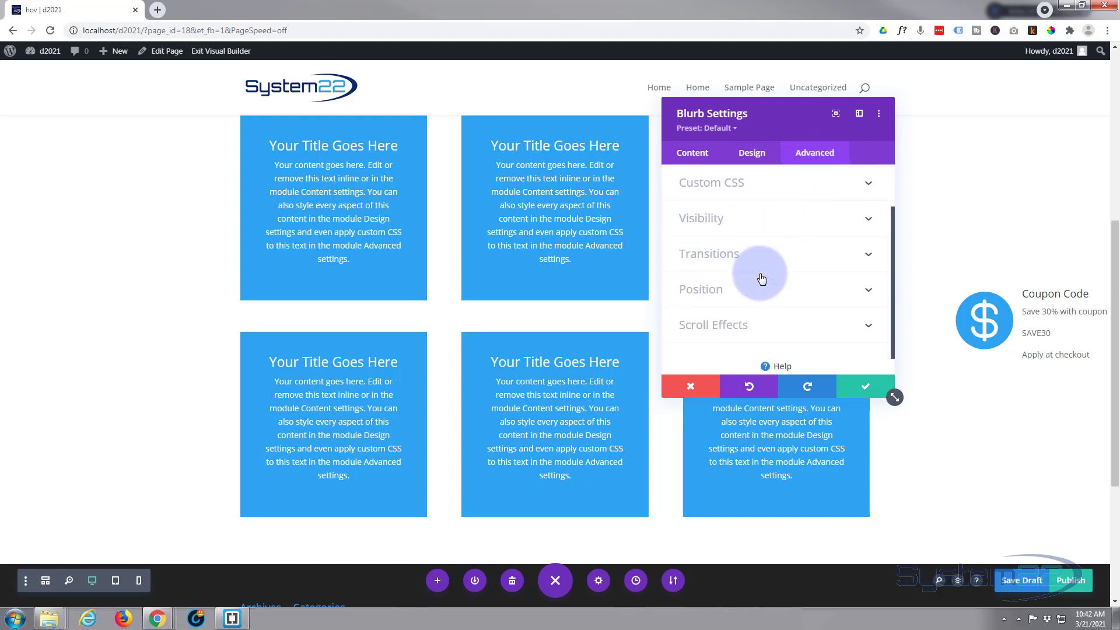
{"action": "left_click", "coordinate": [776, 253]}
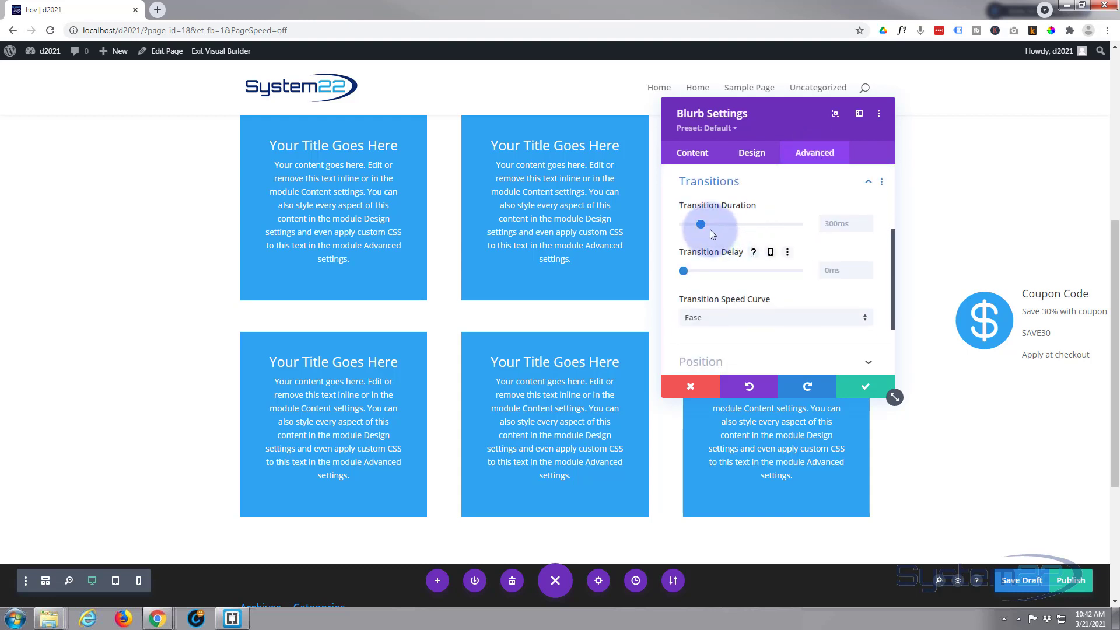
{"action": "left_click_drag", "start_coordinate": [702, 225], "coordinate": [715, 228]}
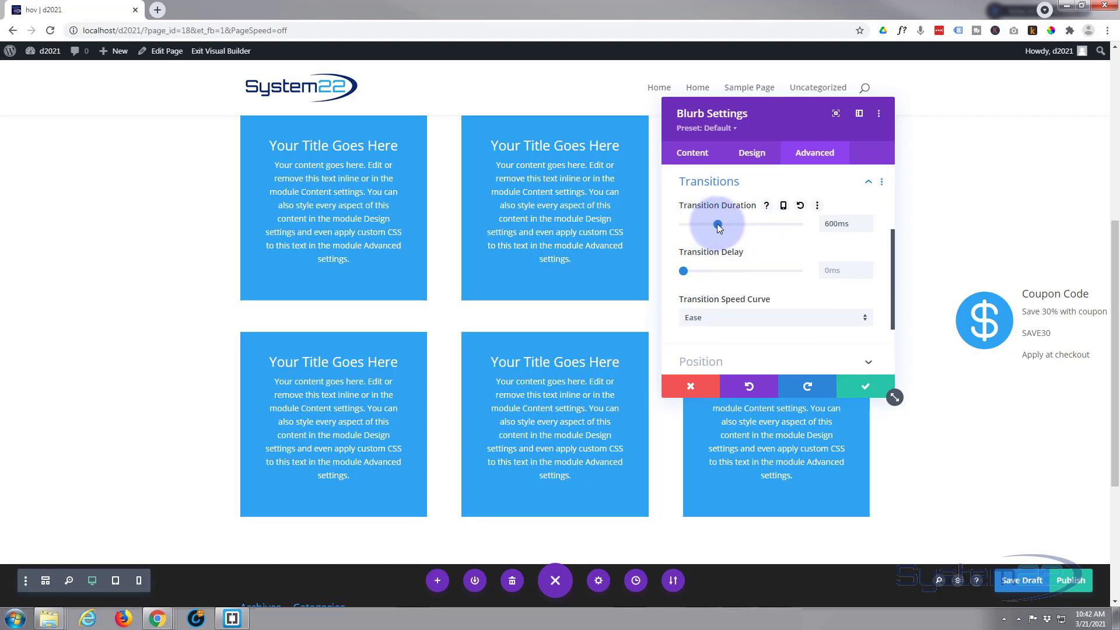
{"action": "right_click", "coordinate": [718, 225]}
{"action": "left_click", "coordinate": [718, 224]}
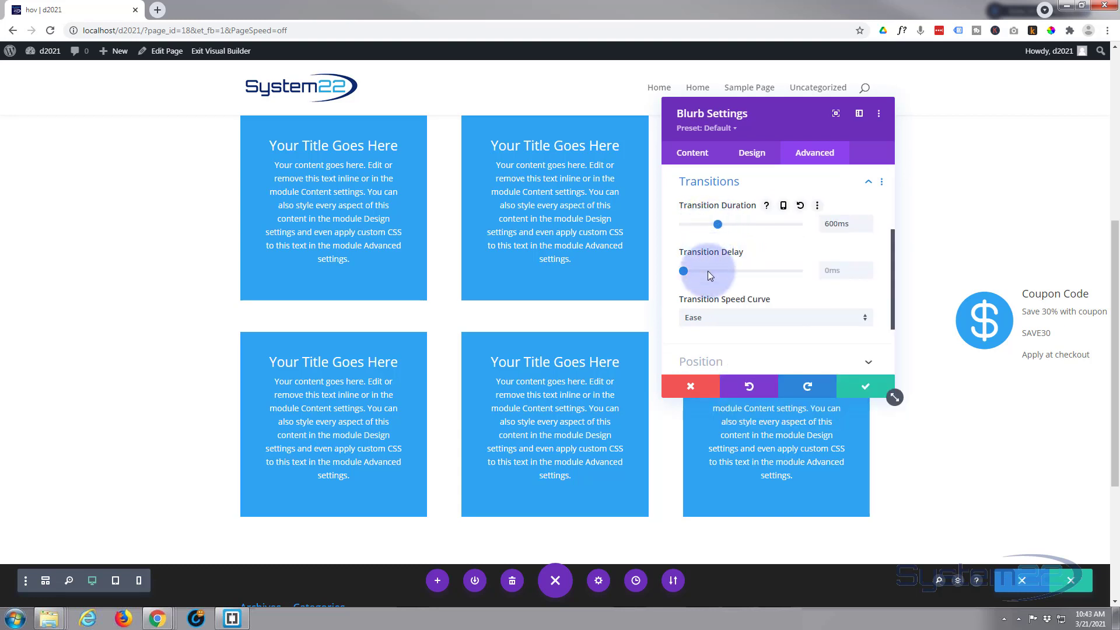
{"action": "left_click", "coordinate": [729, 325]}
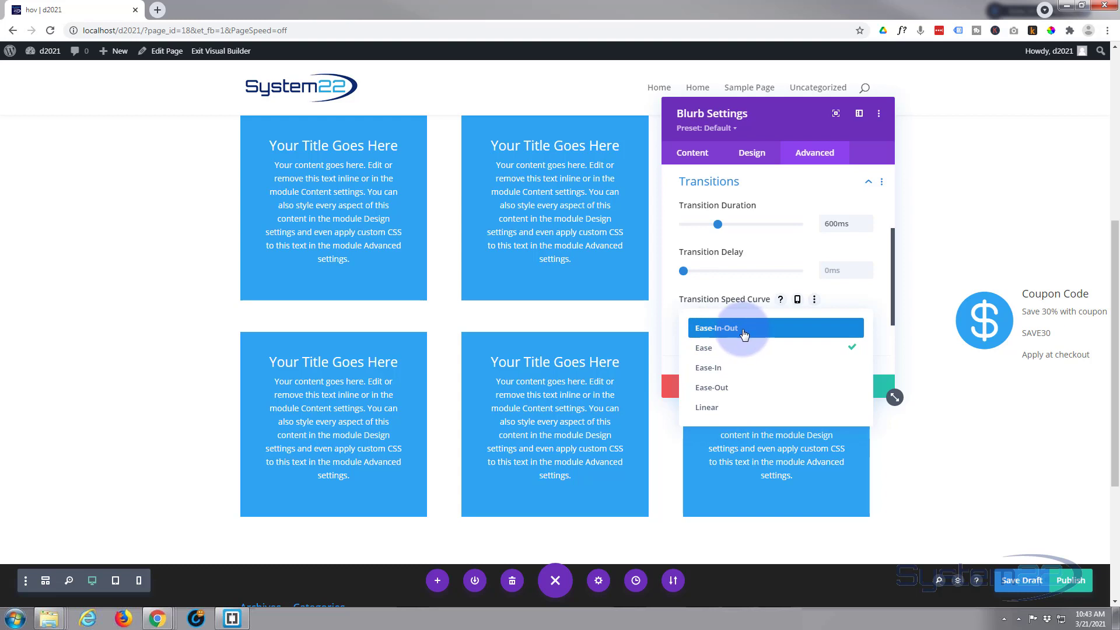
{"action": "left_click", "coordinate": [734, 330]}
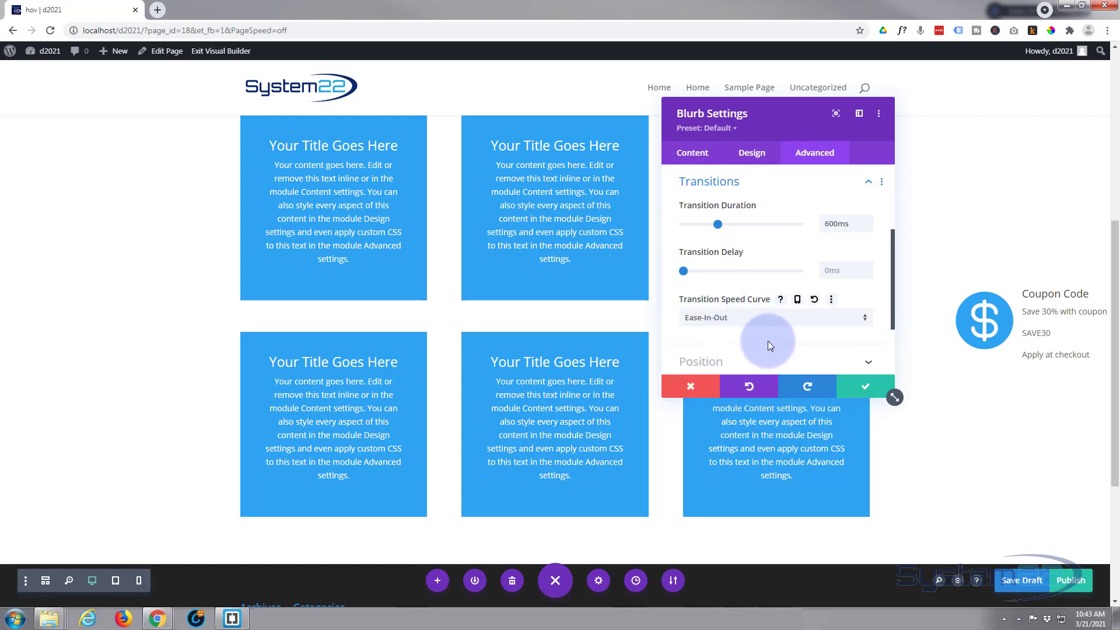
Compare the blurb's horizontal offset in the default desktop and hover states, checking the icon over the white area and dark footer
{"action": "scroll", "coordinate": [768, 340], "scroll_direction": "down", "scroll_amount": 1}
{"action": "left_click", "coordinate": [764, 303]}
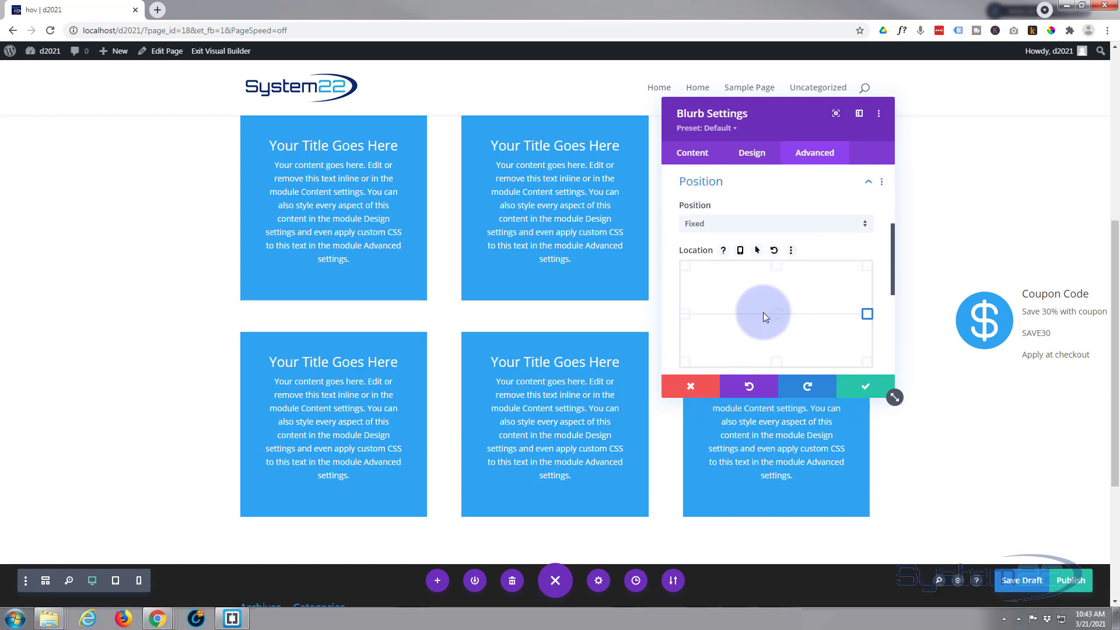
{"action": "scroll", "coordinate": [766, 309], "scroll_direction": "down", "scroll_amount": 2}
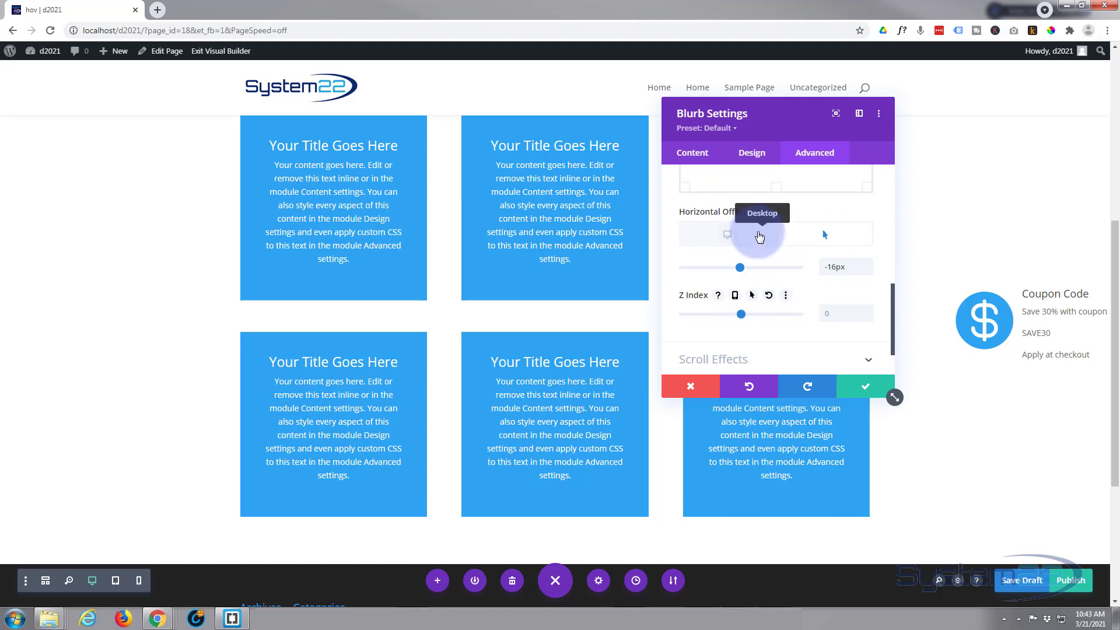
{"action": "left_click", "coordinate": [752, 241]}
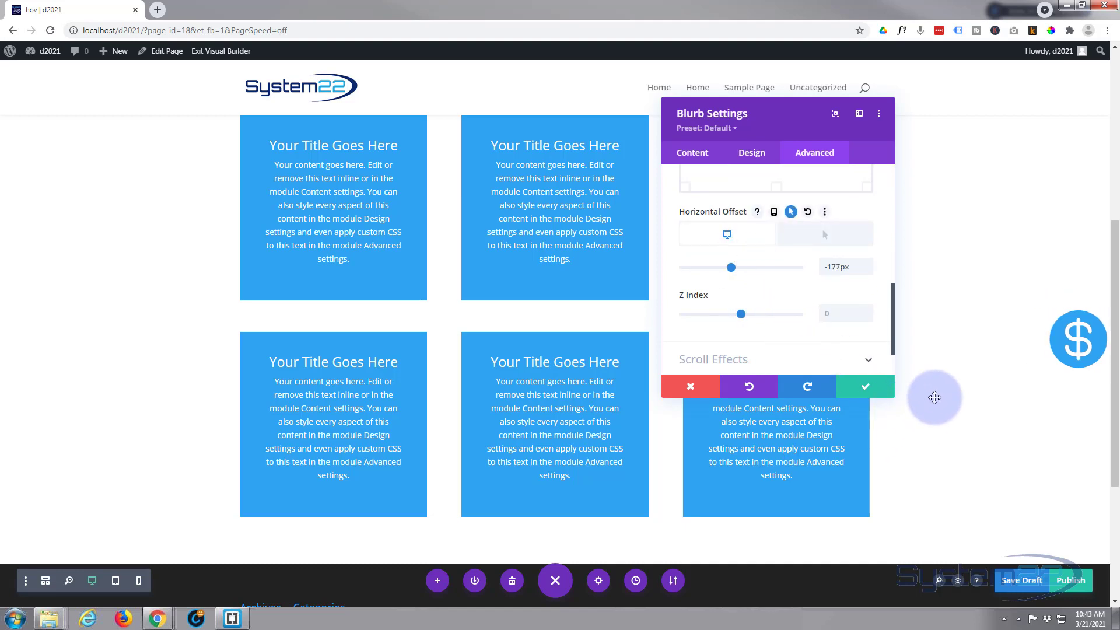
{"action": "scroll", "coordinate": [938, 393], "scroll_direction": "down", "scroll_amount": 4}
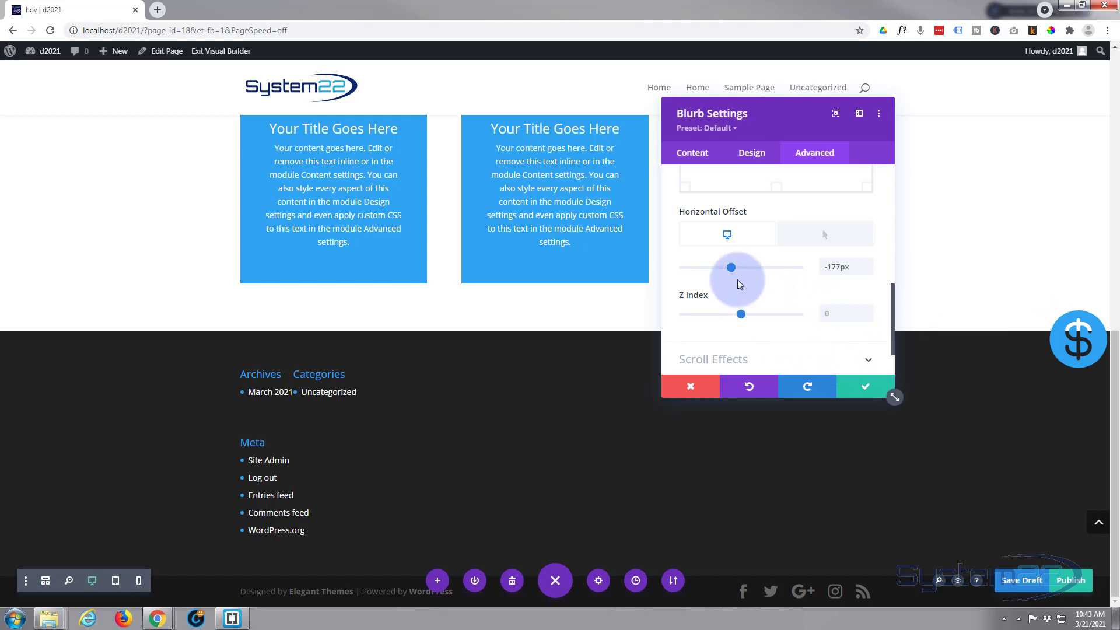
{"action": "left_click", "coordinate": [820, 243]}
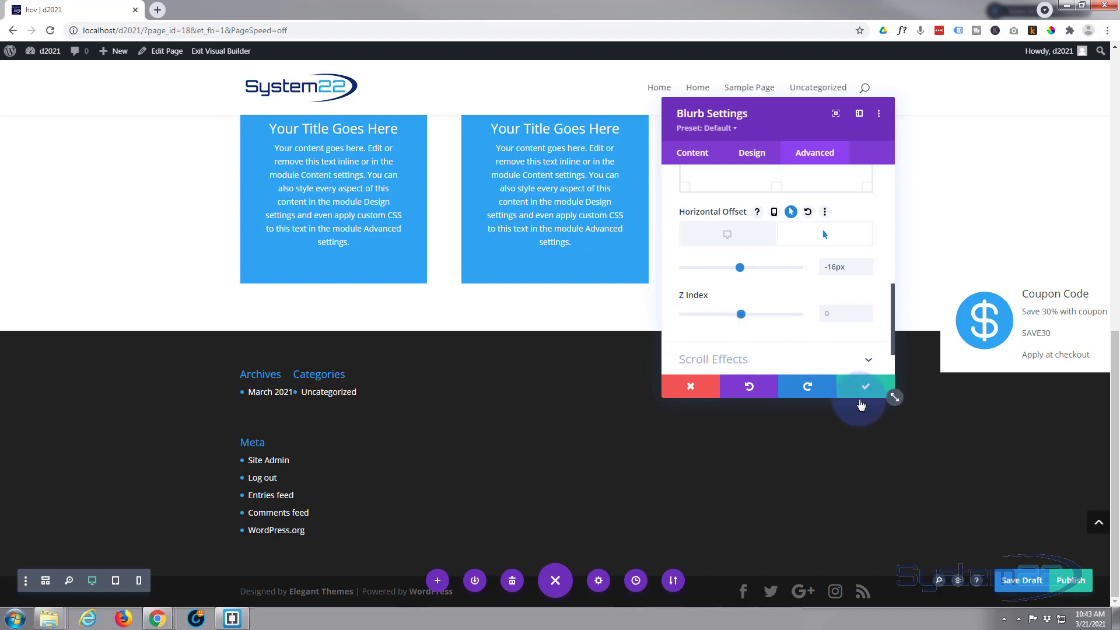
{"action": "scroll", "coordinate": [840, 420], "scroll_direction": "up", "scroll_amount": 2}
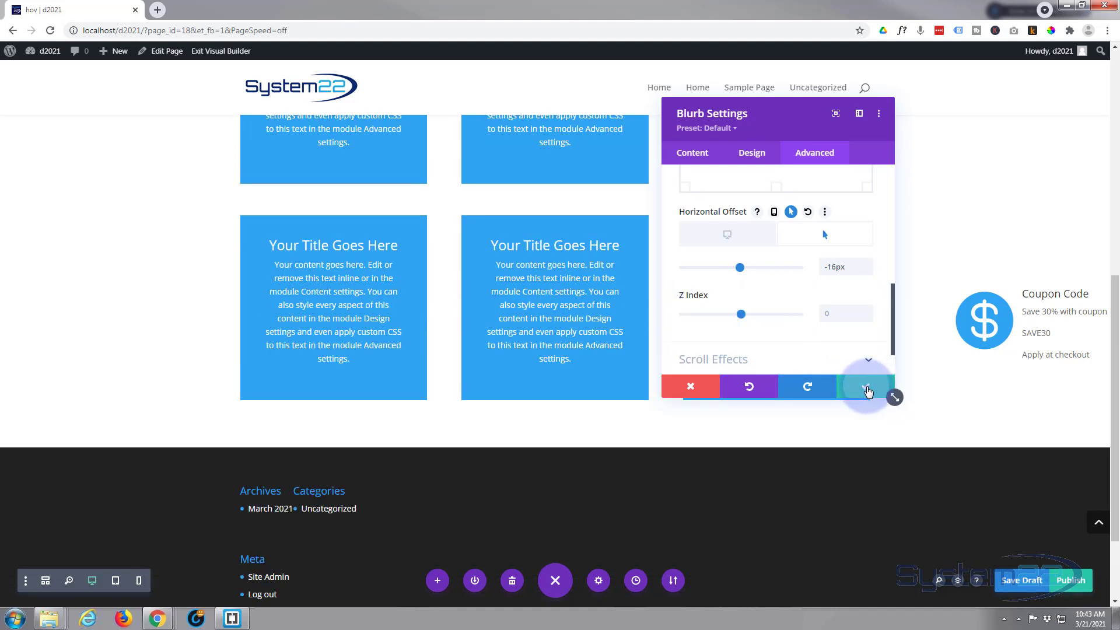
Save the blurb settings and the page draft, and exit the Visual Builder to the front-end page
{"action": "left_click", "coordinate": [867, 387]}
{"action": "left_click", "coordinate": [1030, 584]}
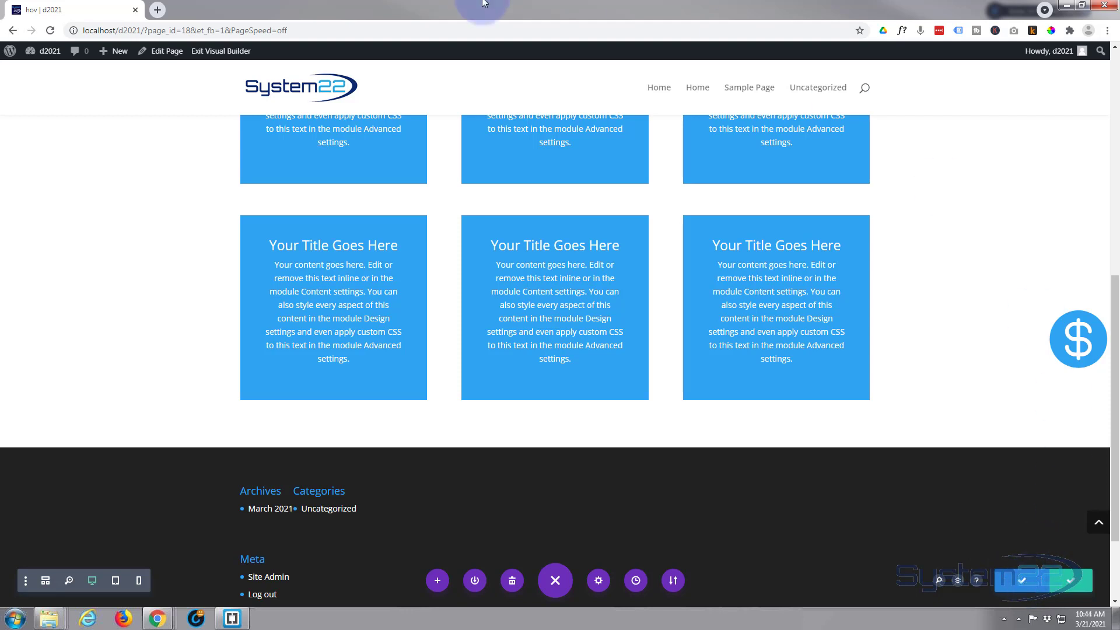
{"action": "left_click", "coordinate": [209, 52]}
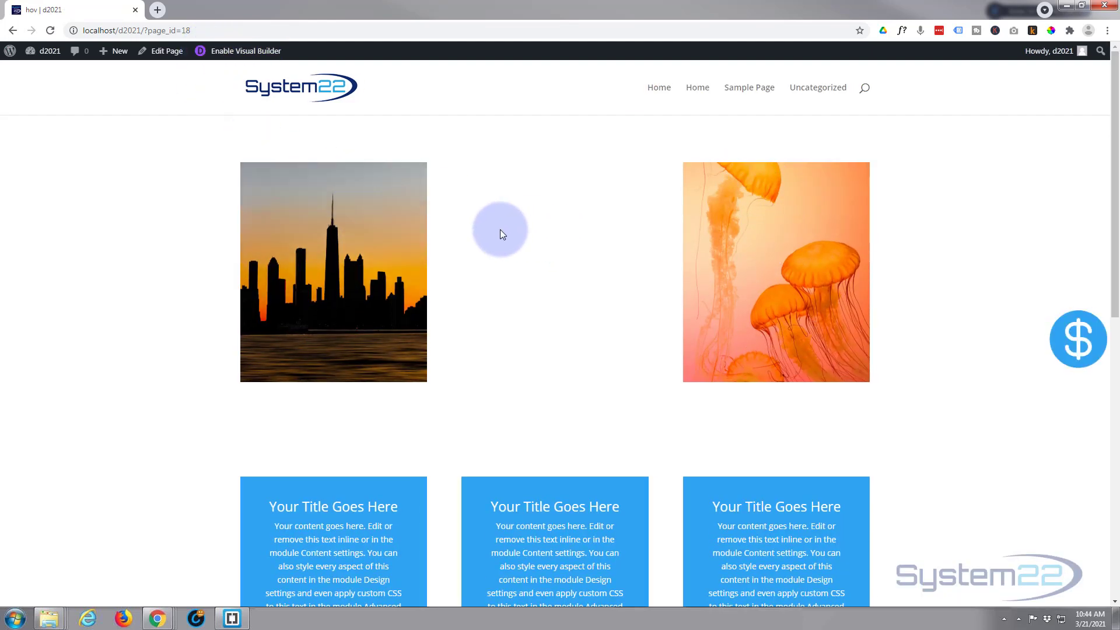
Examine the coupon blurb's slide-out hover effect on the front-end page, over both the white content area and the dark footer
{"action": "mouse_move", "coordinate": [1030, 362]}
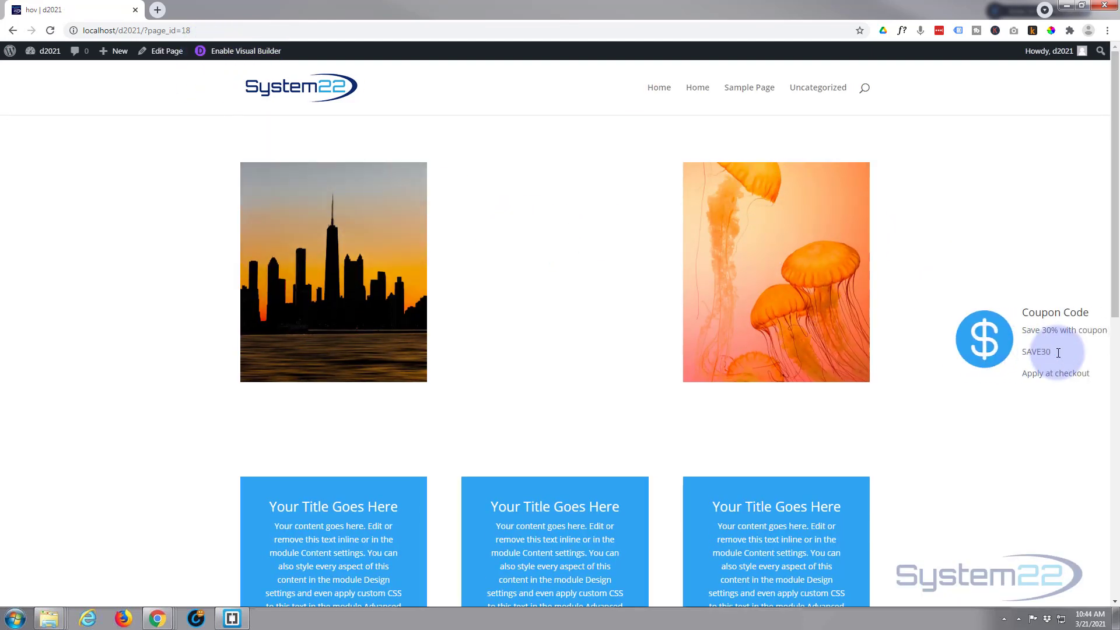
{"action": "mouse_move", "coordinate": [1045, 341]}
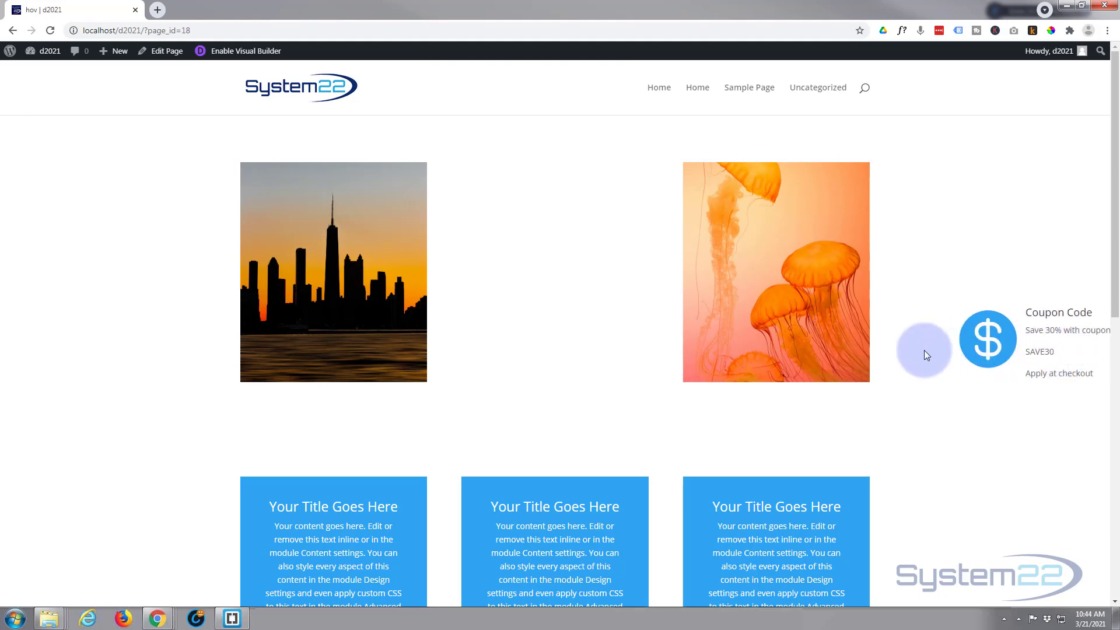
{"action": "scroll", "coordinate": [922, 351], "scroll_direction": "down", "scroll_amount": 6}
{"action": "scroll", "coordinate": [922, 354], "scroll_direction": "down", "scroll_amount": 4}
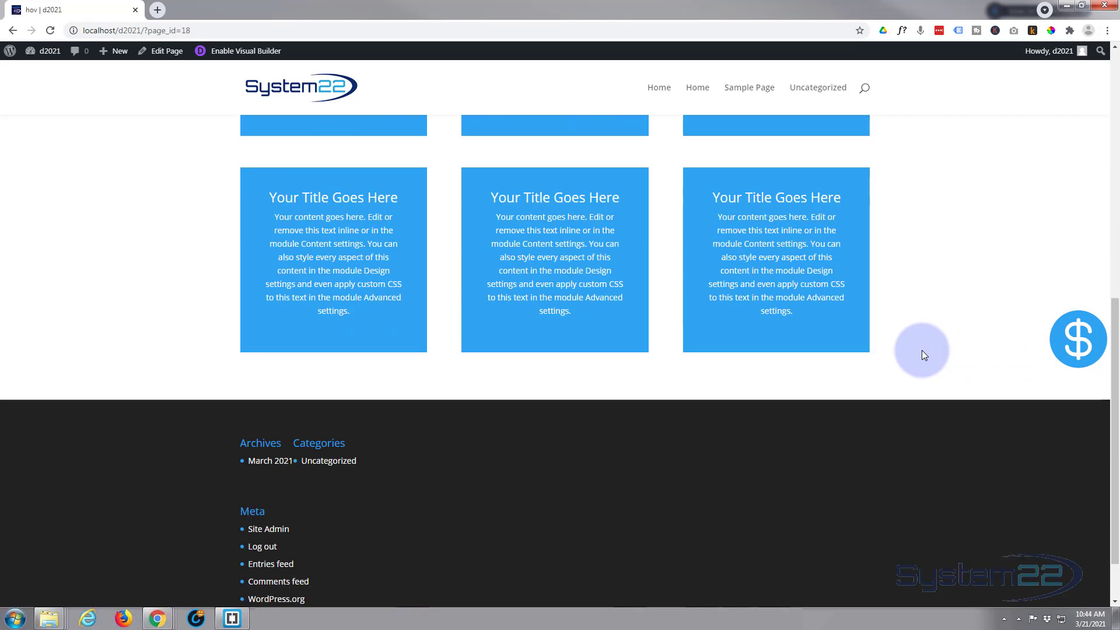
{"action": "scroll", "coordinate": [921, 351], "scroll_direction": "up", "scroll_amount": 3}
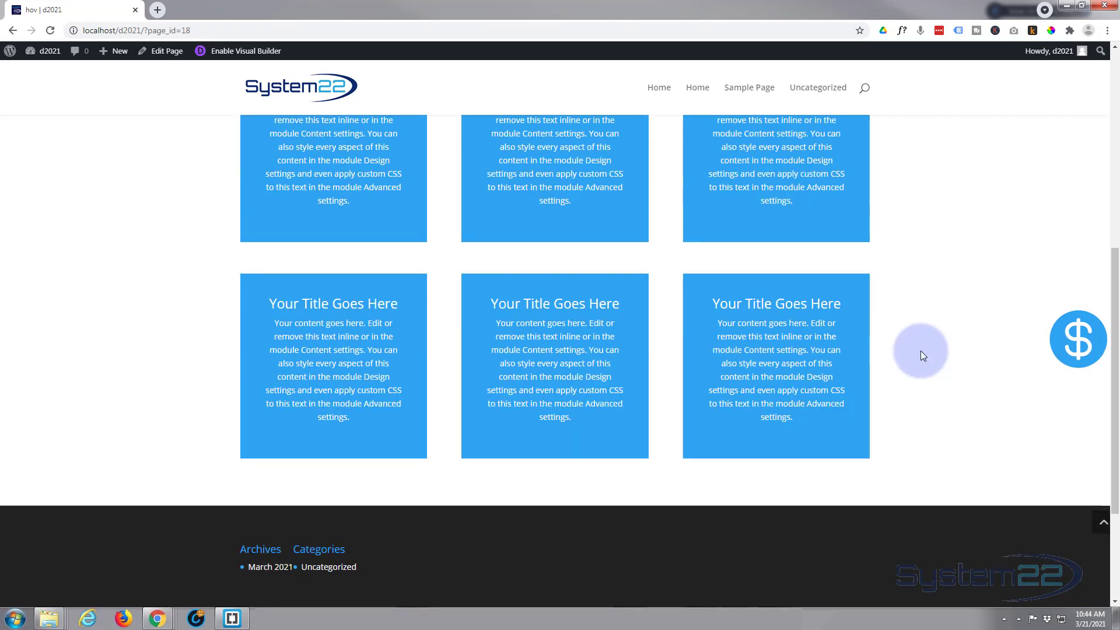
{"action": "scroll", "coordinate": [937, 355], "scroll_direction": "up", "scroll_amount": 3}
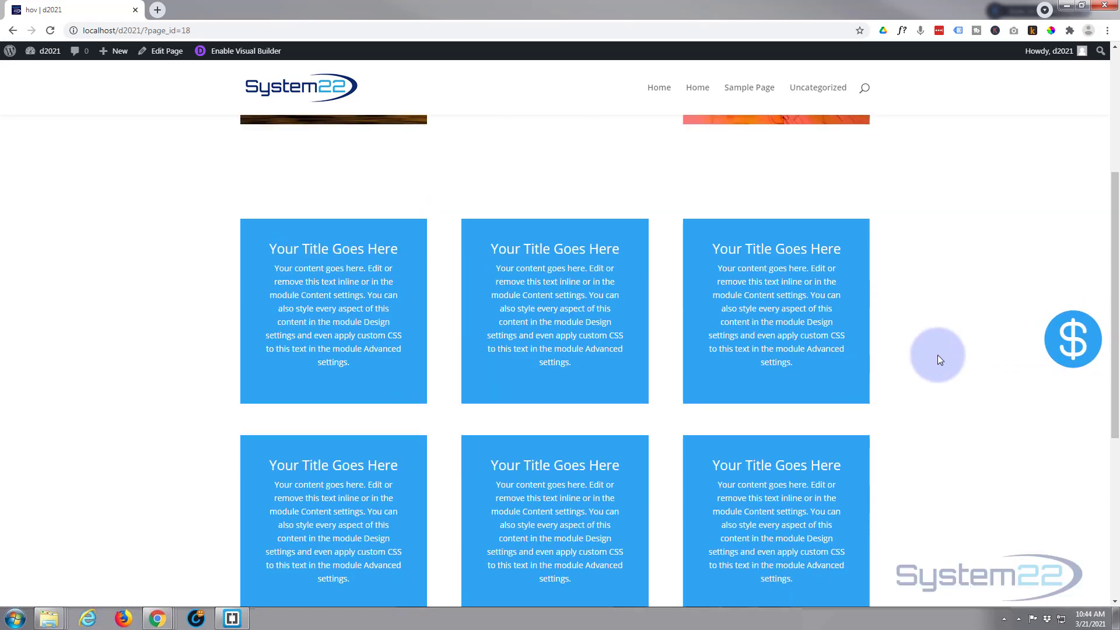
{"action": "scroll", "coordinate": [937, 355], "scroll_direction": "down", "scroll_amount": 6}
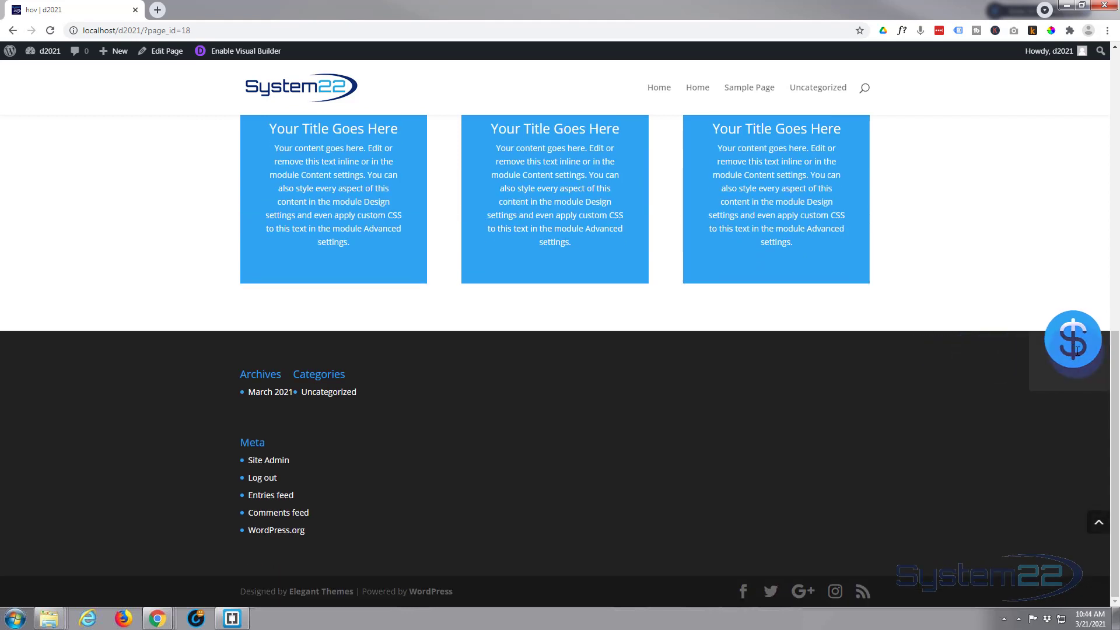
{"action": "mouse_move", "coordinate": [986, 348]}
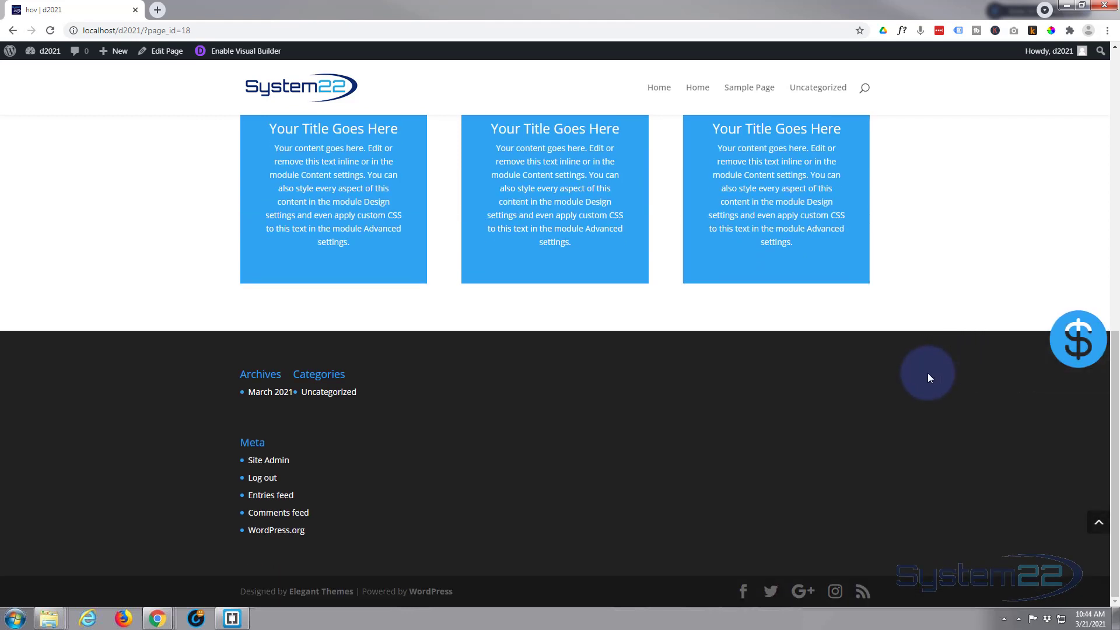
{"action": "scroll", "coordinate": [928, 374], "scroll_direction": "up", "scroll_amount": 4}
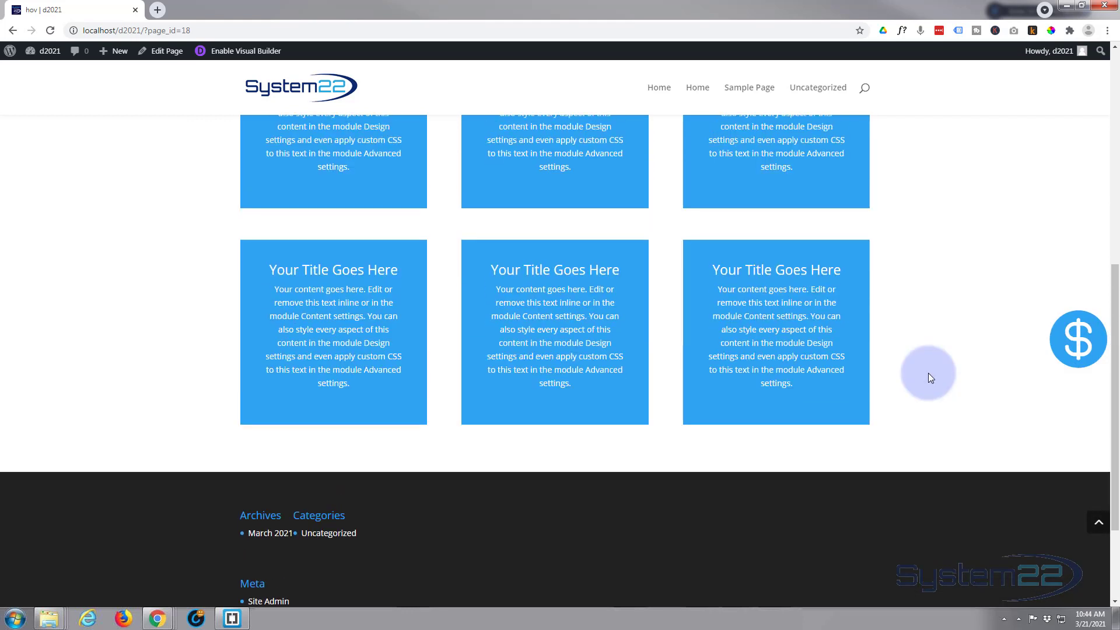
{"action": "mouse_move", "coordinate": [1081, 321]}
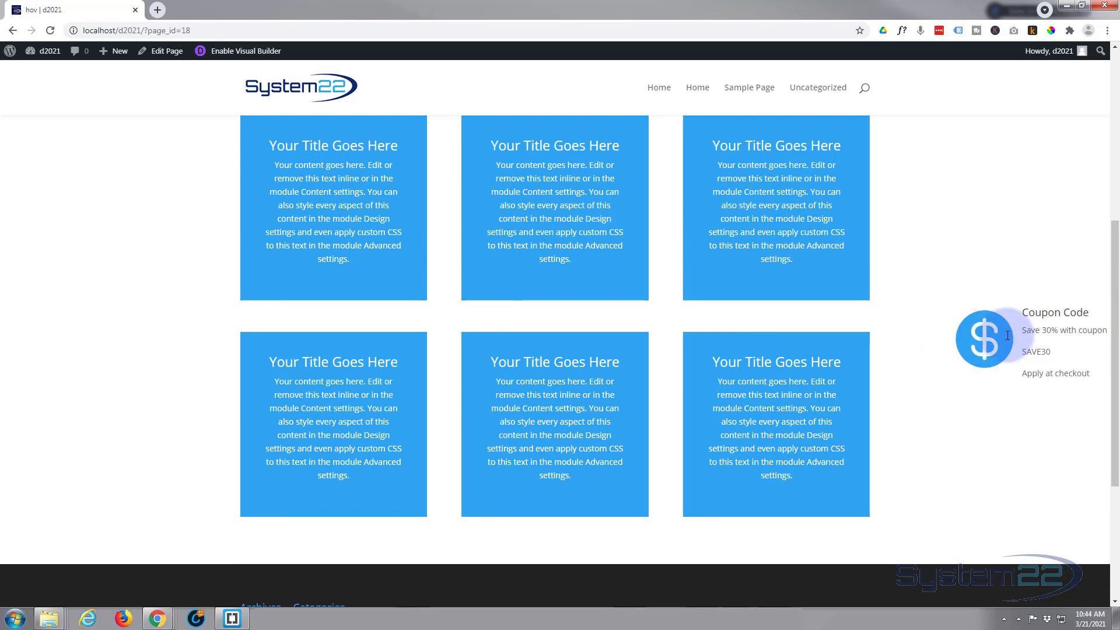
{"action": "scroll", "coordinate": [958, 267], "scroll_direction": "down", "scroll_amount": 4}
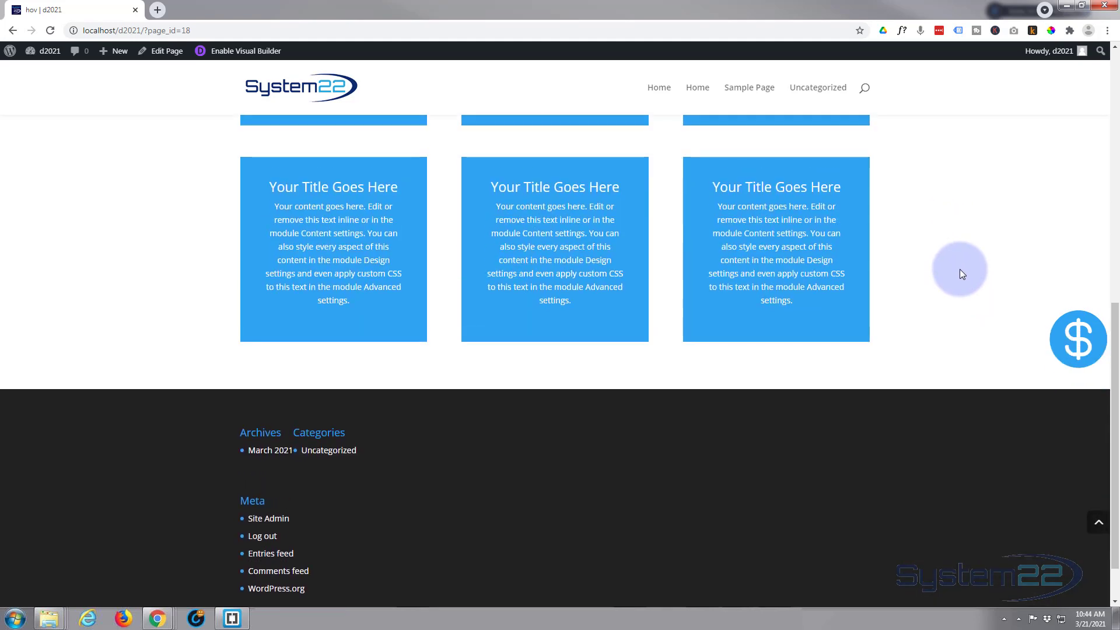
{"action": "scroll", "coordinate": [960, 268], "scroll_direction": "up", "scroll_amount": 4}
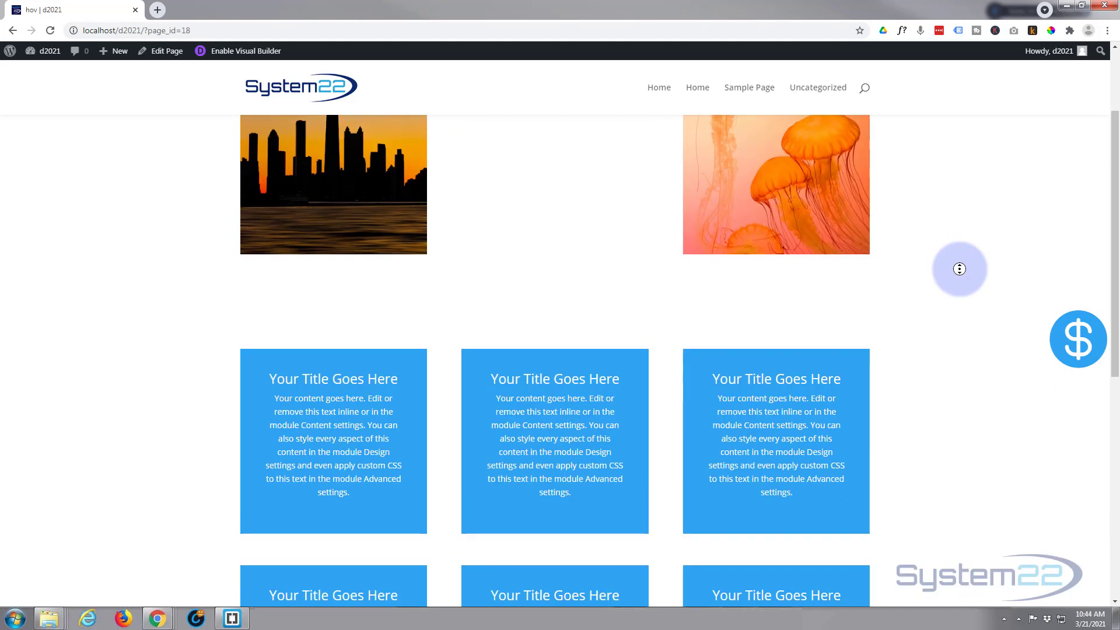
{"action": "scroll", "coordinate": [961, 268], "scroll_direction": "up", "scroll_amount": 2}
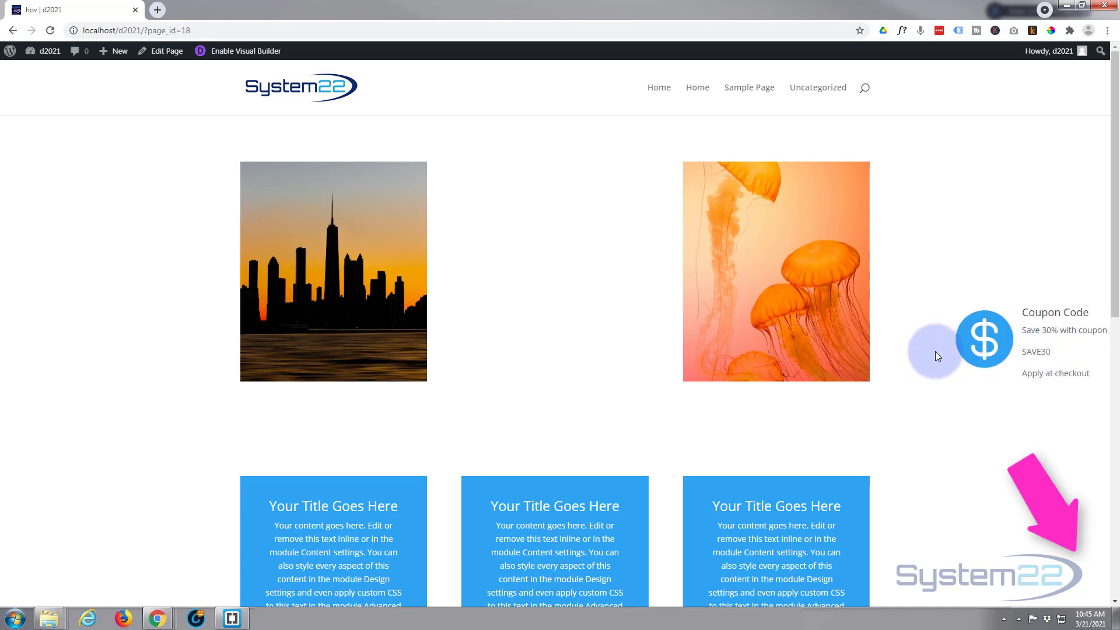
{"action": "mouse_move", "coordinate": [814, 352]}
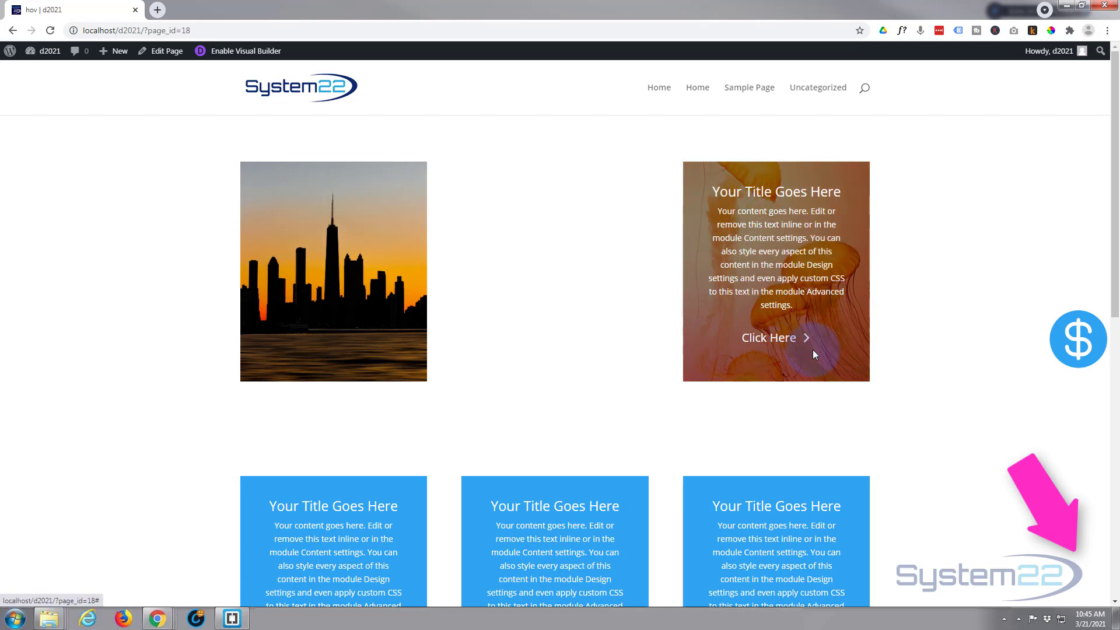
{"action": "mouse_move", "coordinate": [419, 338]}
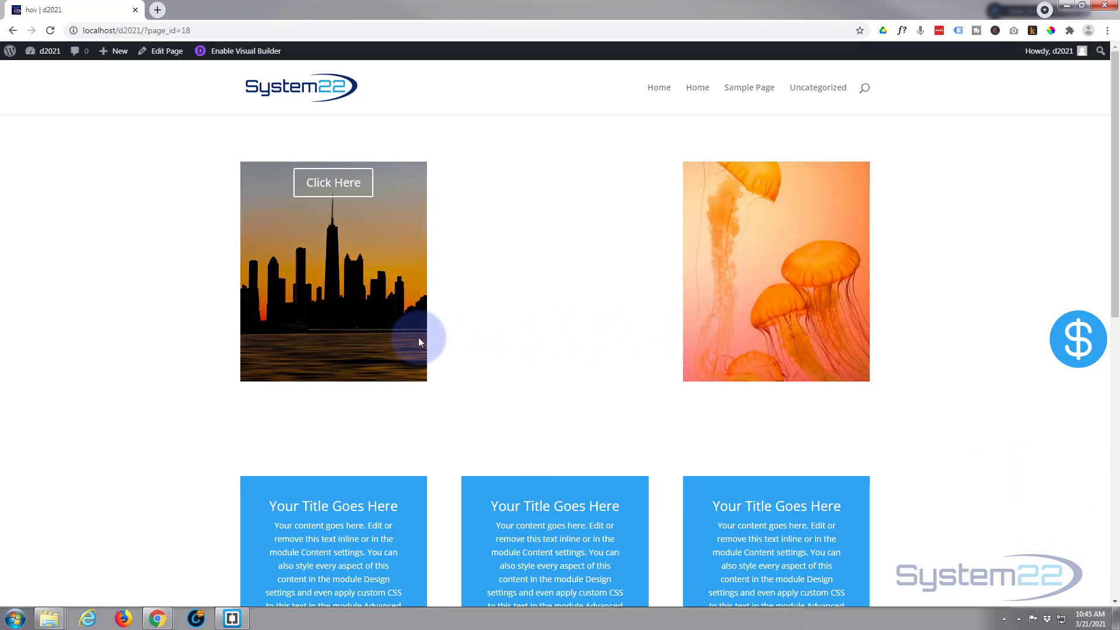